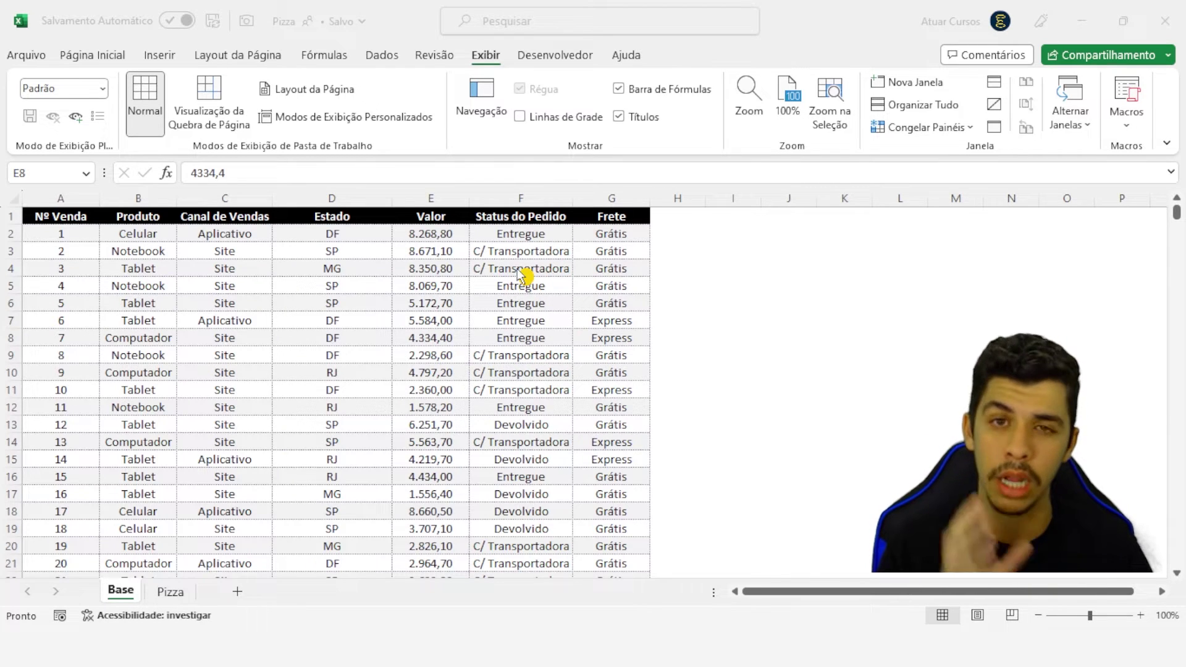
# Look over the Base sheet's sales table, highlighting each of its columns in turn.
pyautogui.click(564, 358)
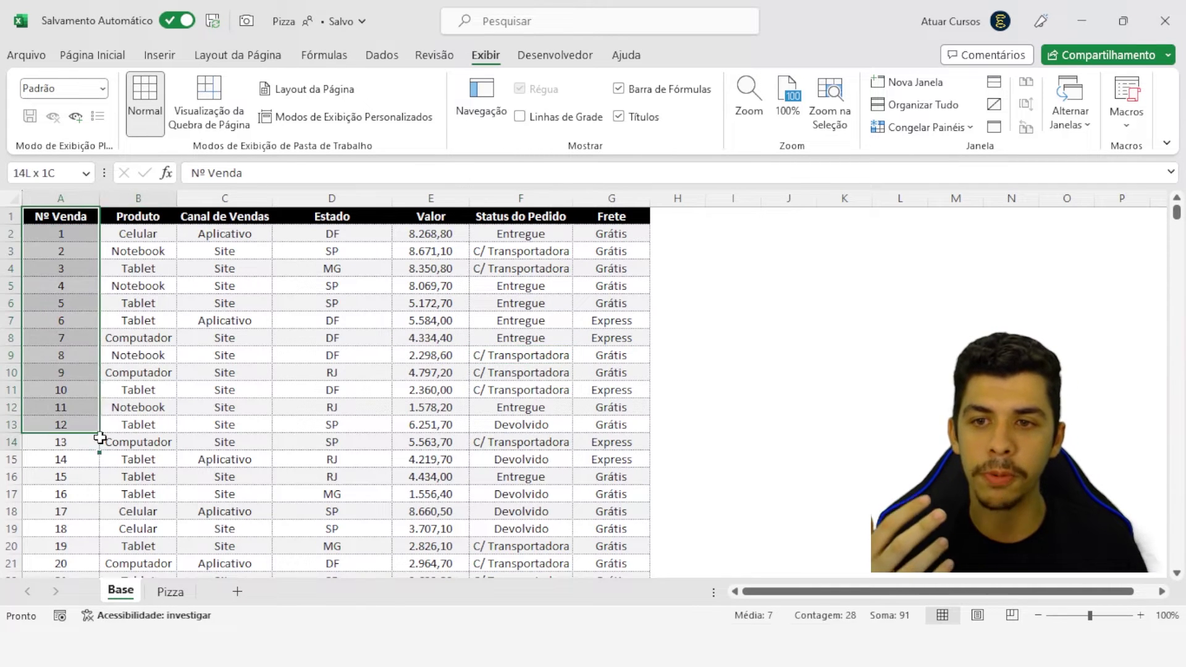
pyautogui.moveTo(71, 211); pyautogui.dragTo(176, 463)
pyautogui.click(140, 218)
pyautogui.moveTo(140, 218); pyautogui.dragTo(155, 425)
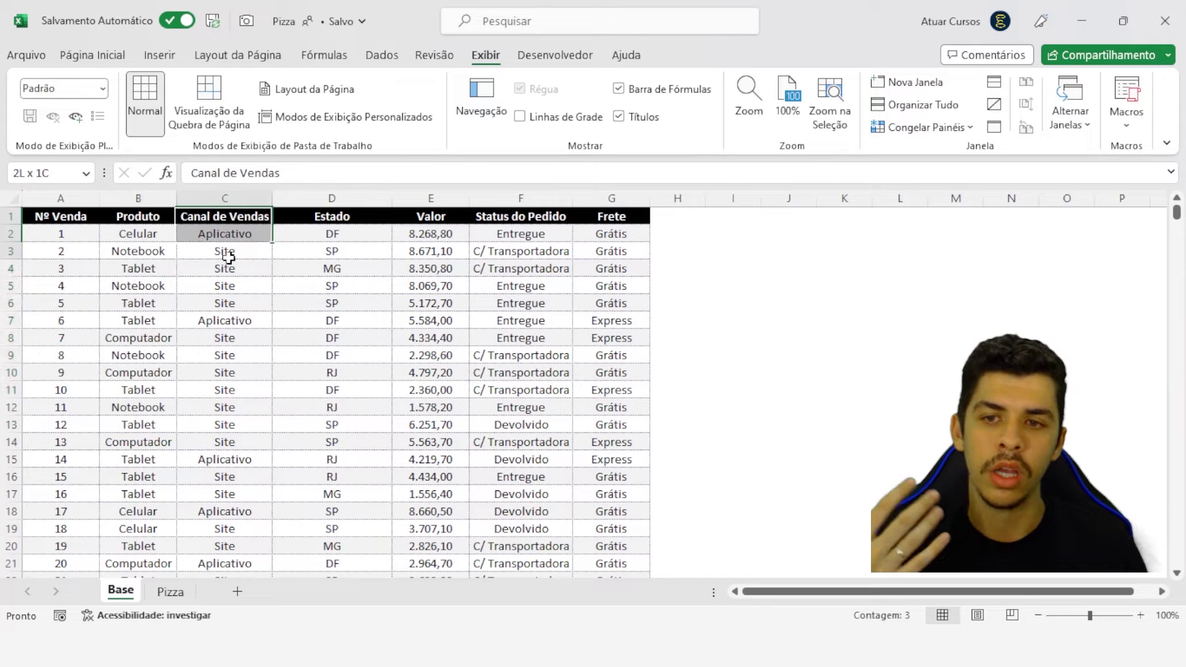
pyautogui.moveTo(230, 217); pyautogui.dragTo(275, 513)
pyautogui.moveTo(355, 221); pyautogui.dragTo(367, 535)
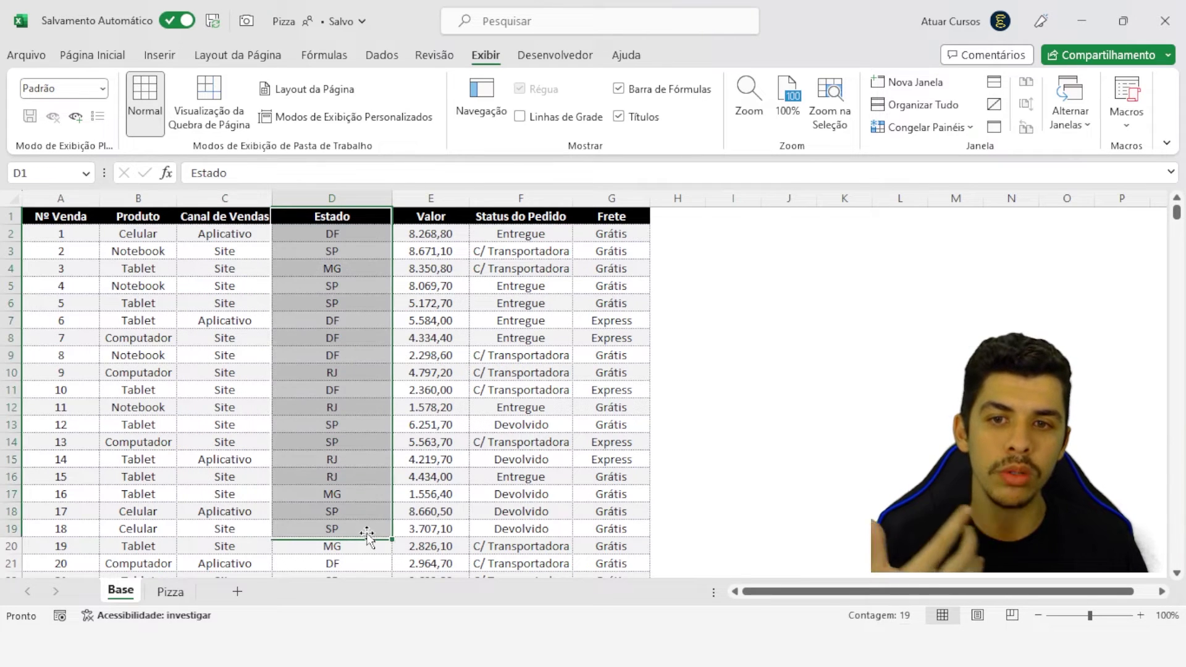
pyautogui.moveTo(431, 234); pyautogui.dragTo(450, 458)
pyautogui.moveTo(521, 233); pyautogui.dragTo(544, 411)
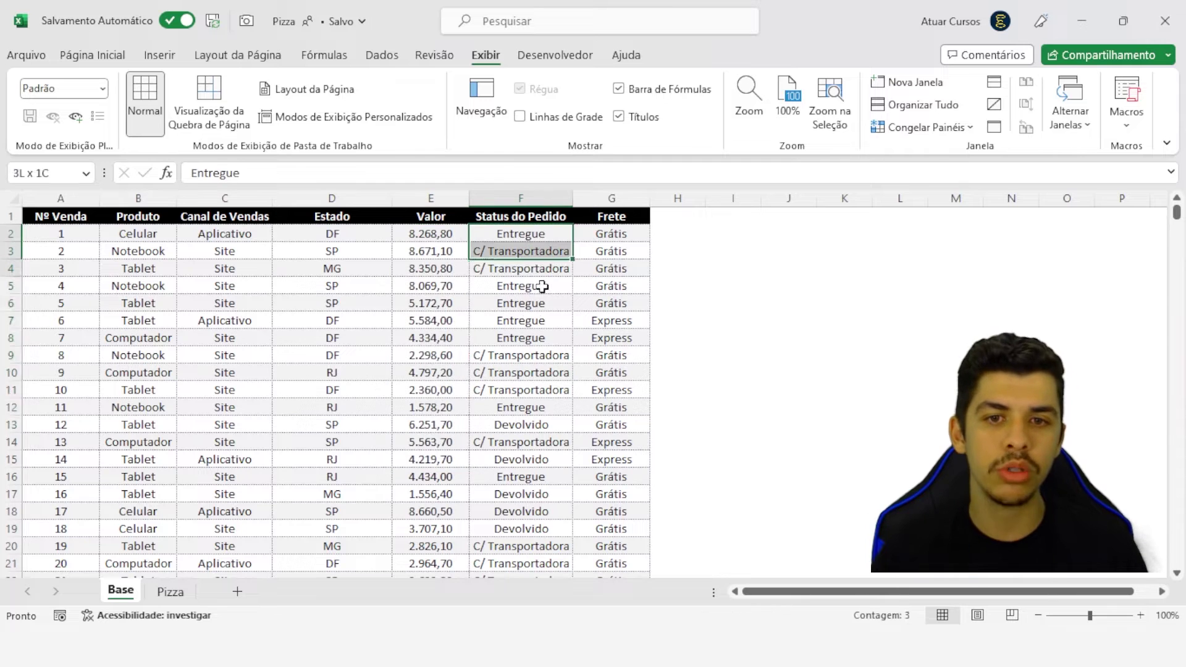
pyautogui.moveTo(611, 216); pyautogui.dragTo(607, 541)
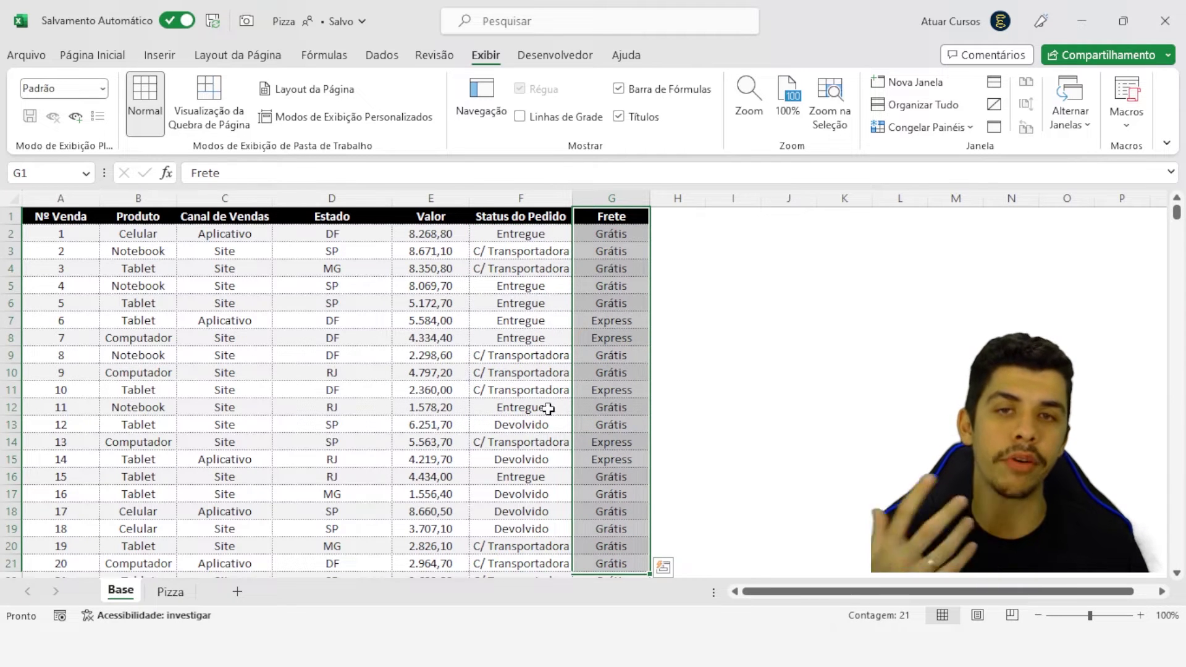
pyautogui.click(531, 337)
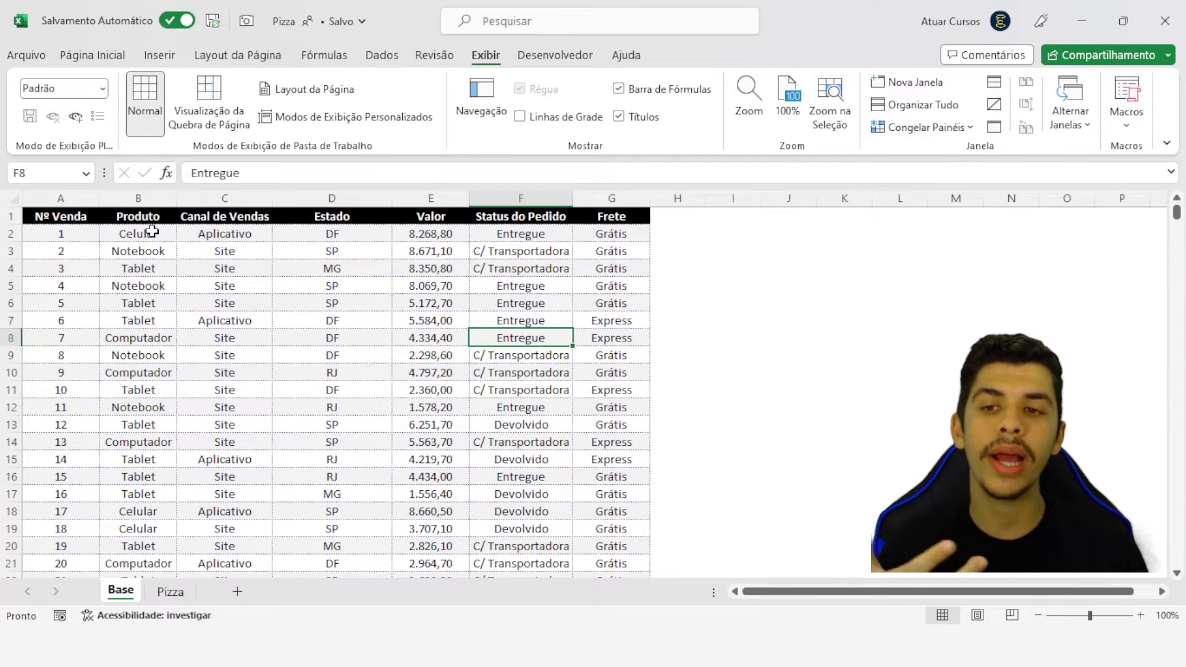
# Select the whole Produto column from B1 down to row 1000 and copy it.
pyautogui.moveTo(151, 216); pyautogui.dragTo(153, 354)
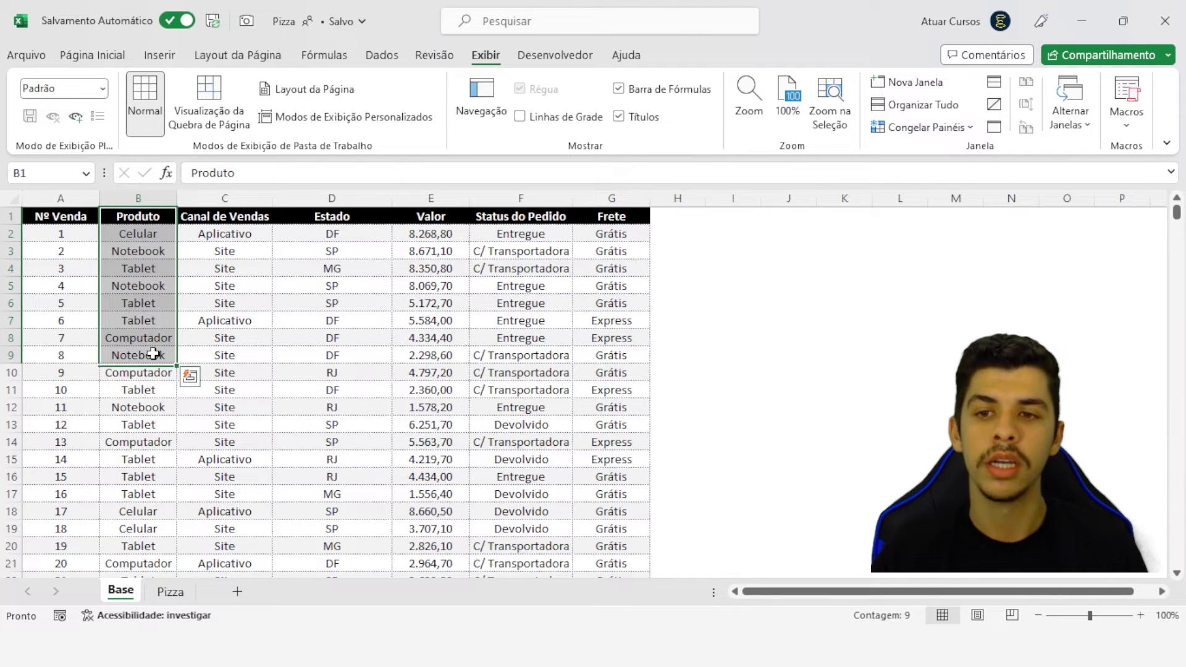
pyautogui.press('Down')
pyautogui.press('Up')
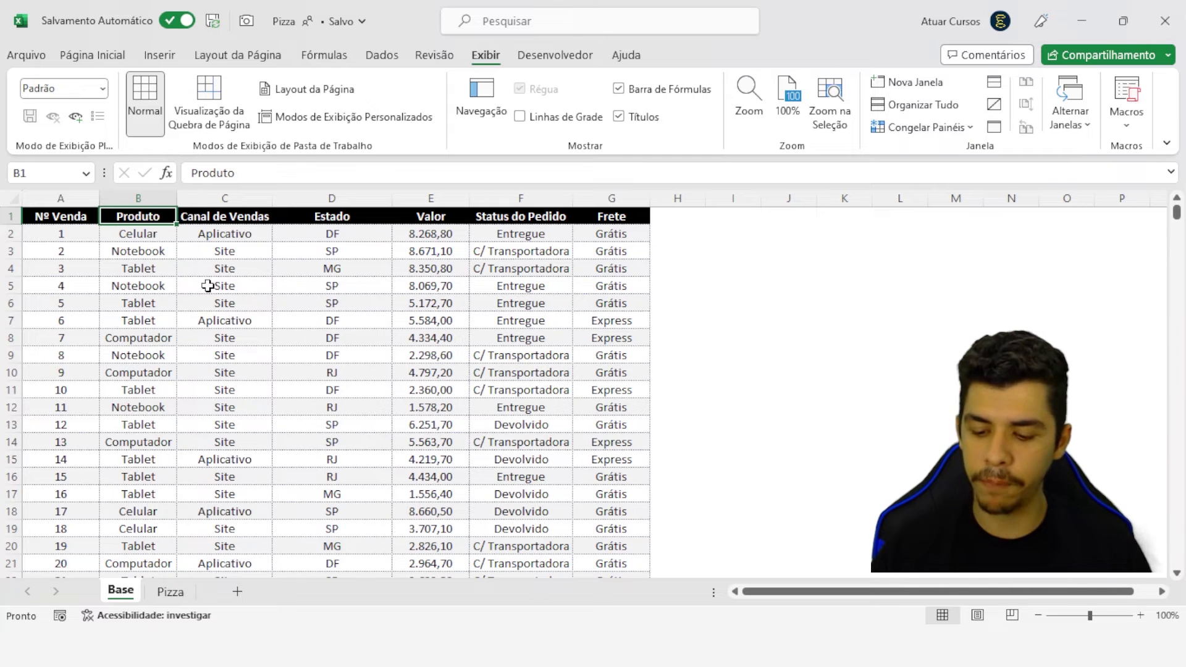
pyautogui.hotkey('ctrl', 'shift', 'Down')
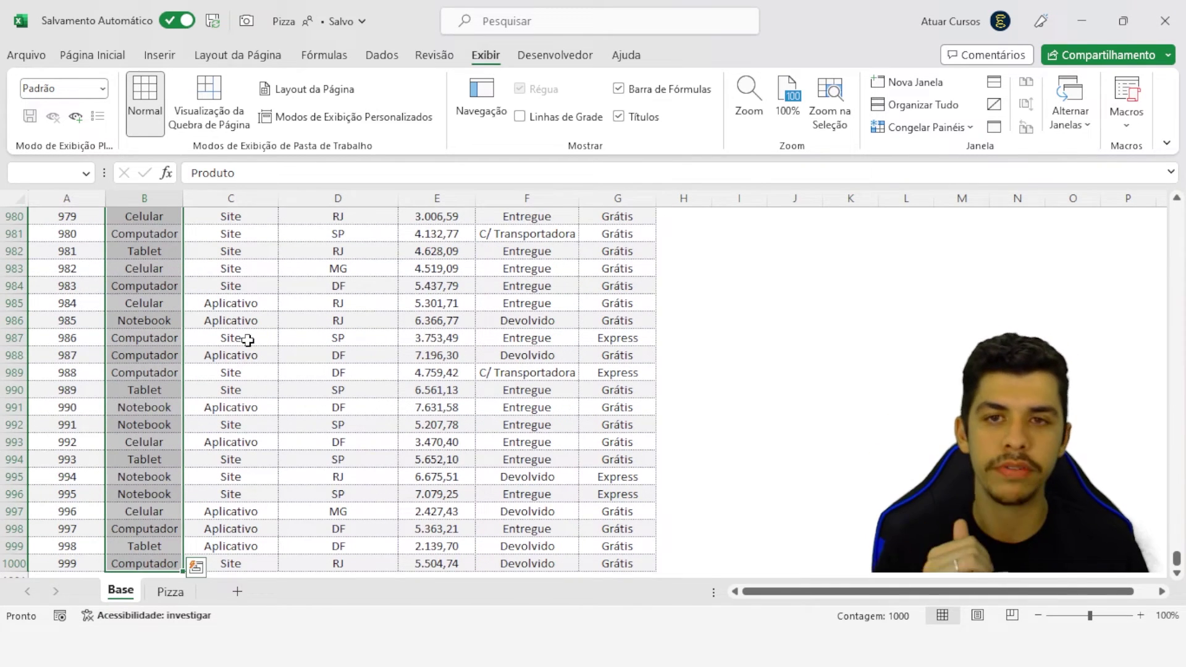
pyautogui.scroll(9, 247, 340)
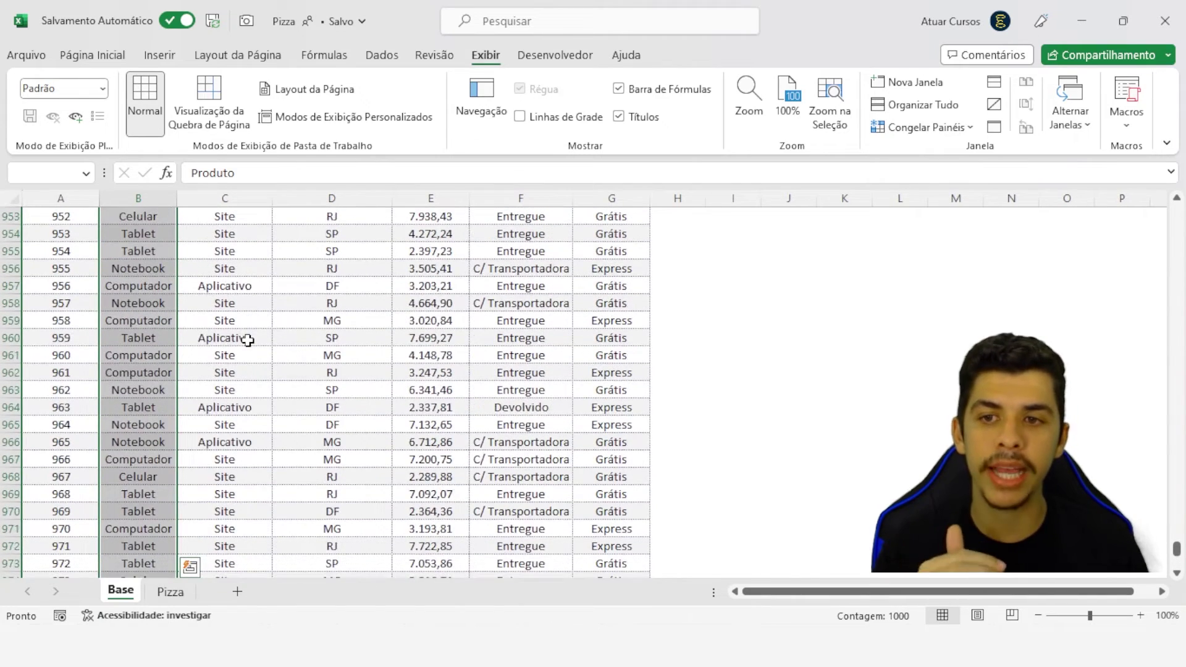
pyautogui.scroll(-2, 247, 340)
pyautogui.scroll(-1, 247, 340)
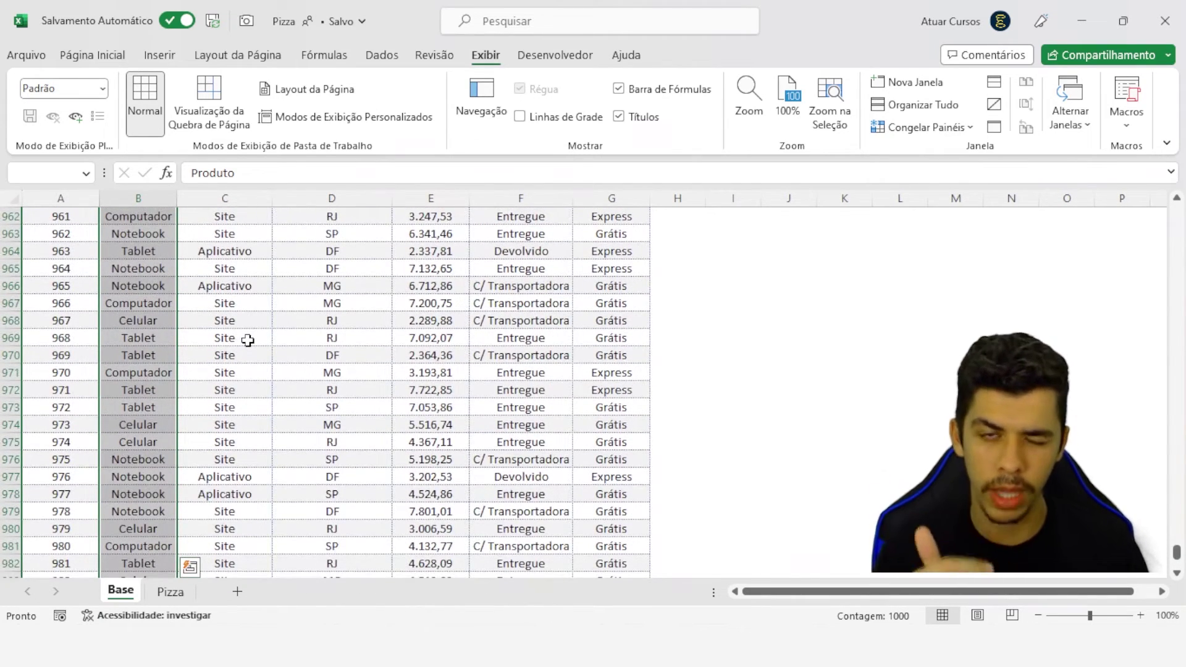
pyautogui.hotkey('ctrl', 'c')
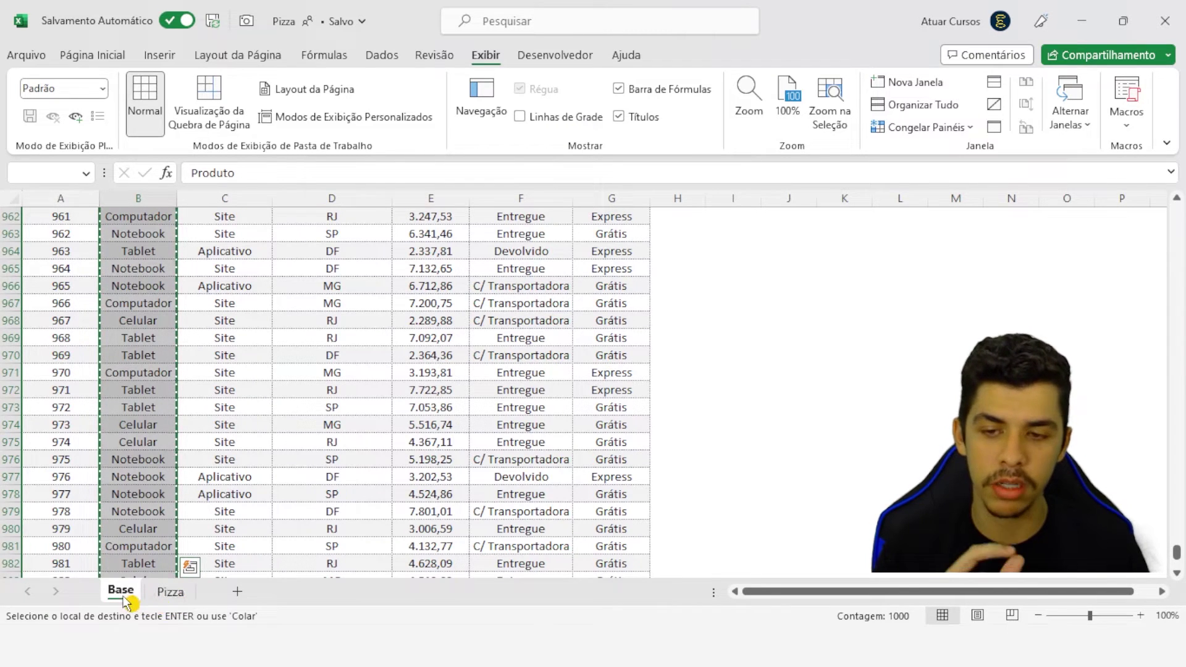
# Paste the Produto column into the Pizza sheet starting at B5.
pyautogui.click(170, 594)
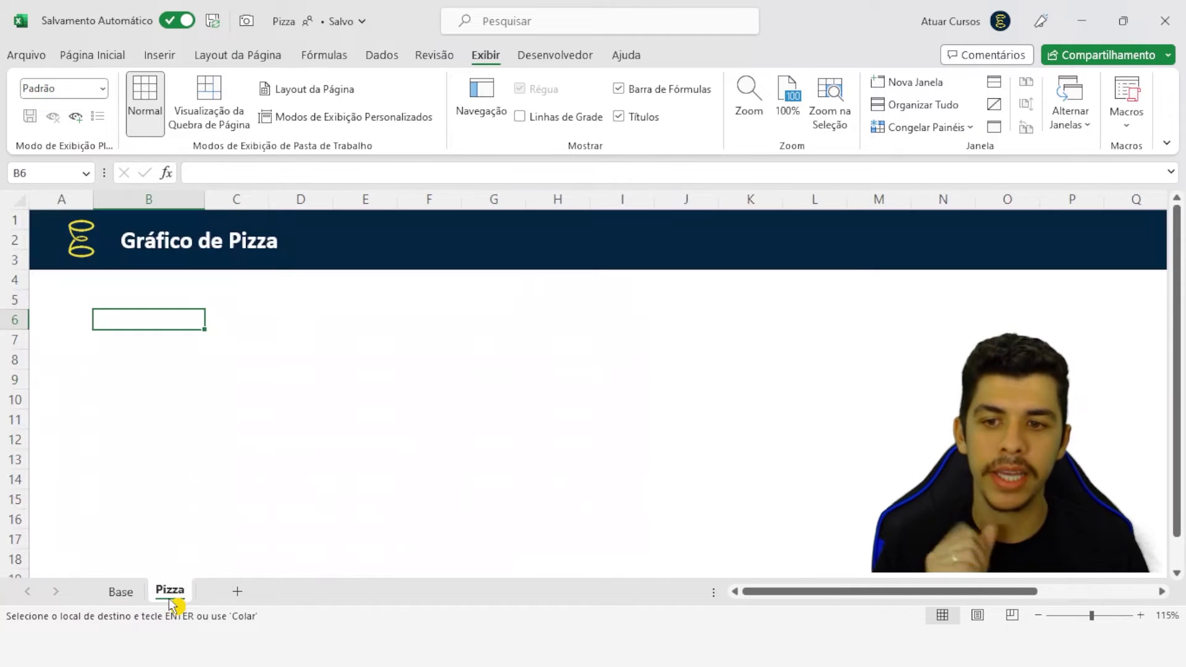
pyautogui.click(160, 300)
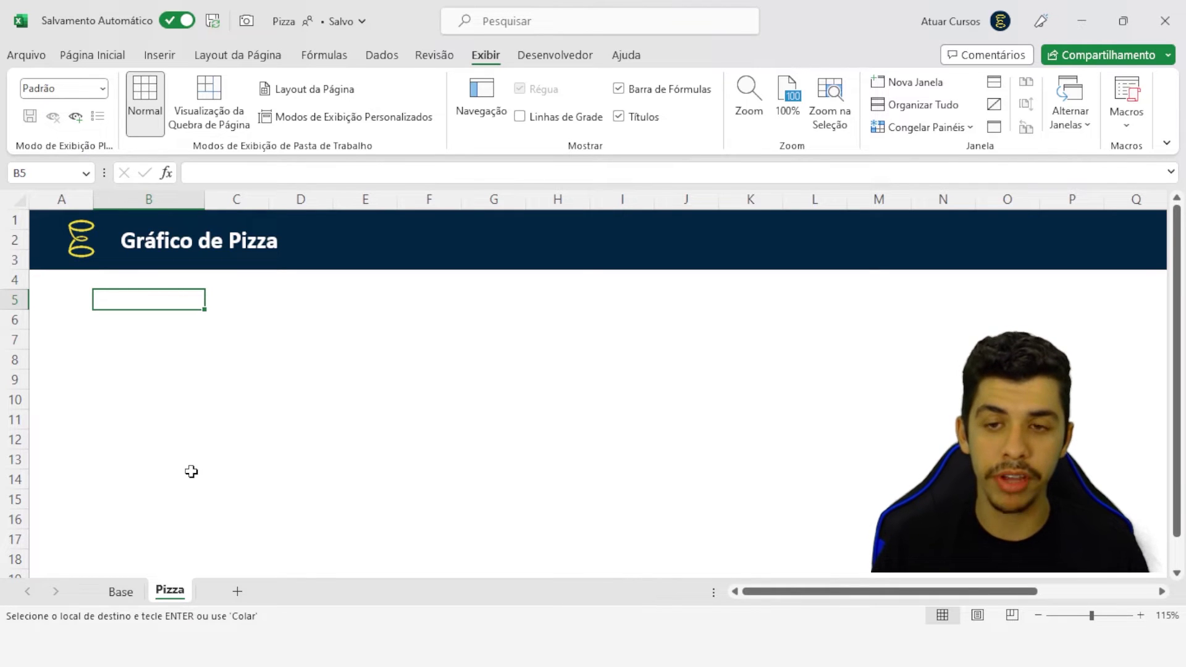
pyautogui.hotkey('ctrl', 'v')
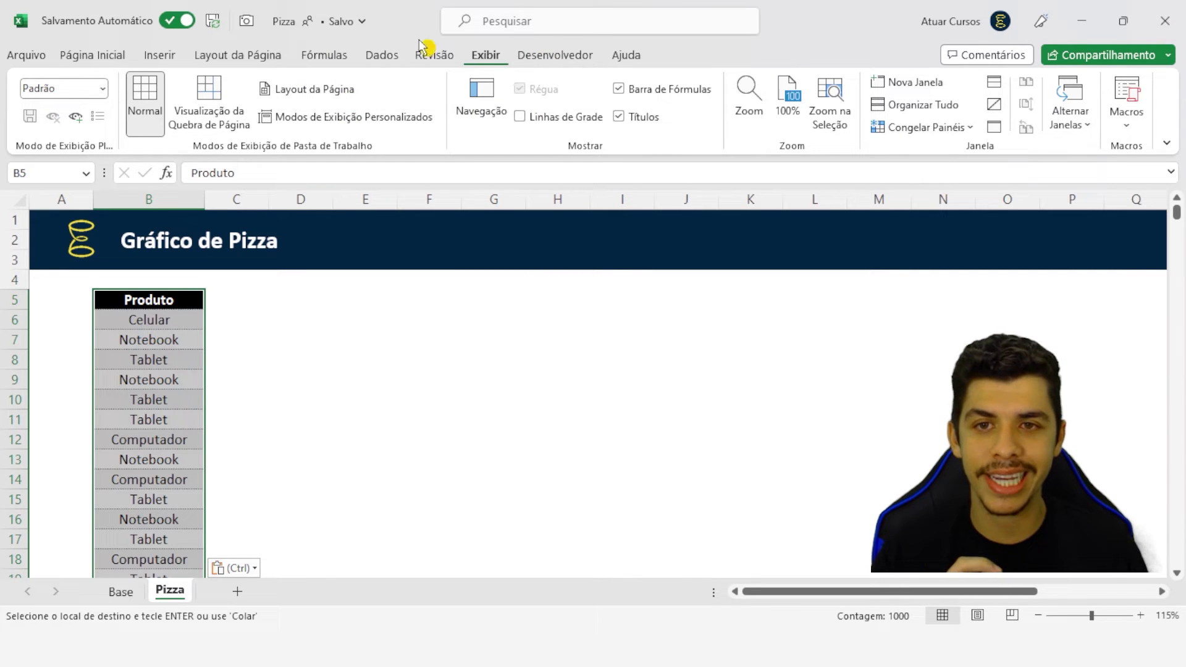
pyautogui.click(388, 56)
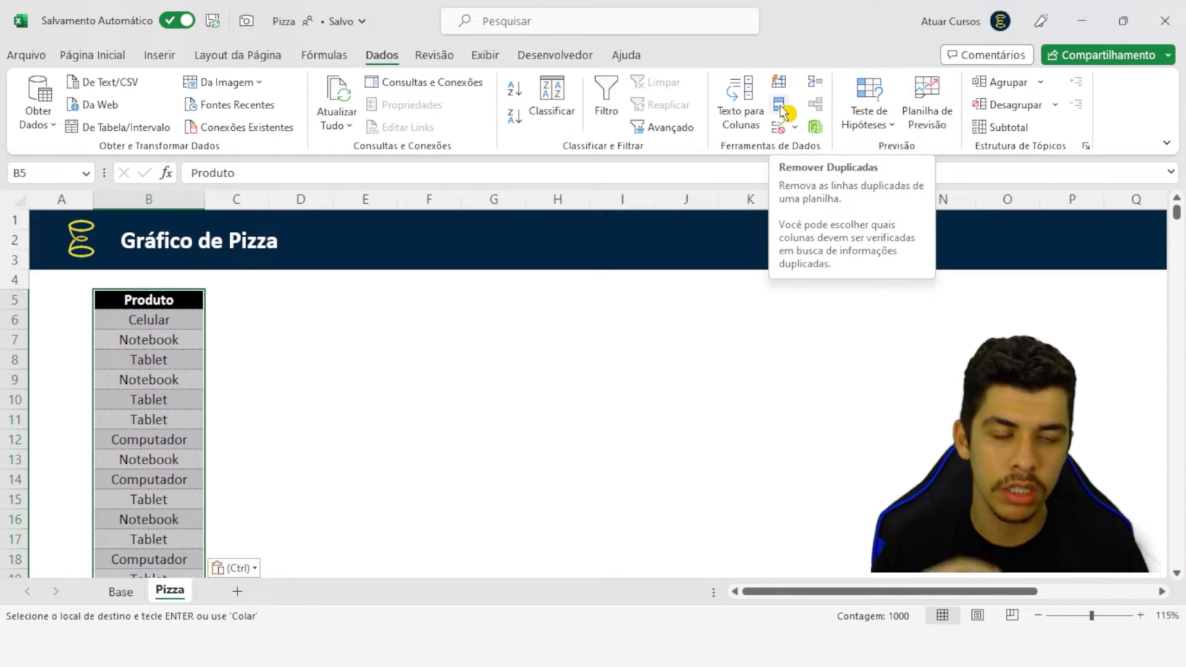
# Remove duplicate products, leaving Celular, Notebook, Tablet and Computador under the Produto header.
pyautogui.click(780, 106)
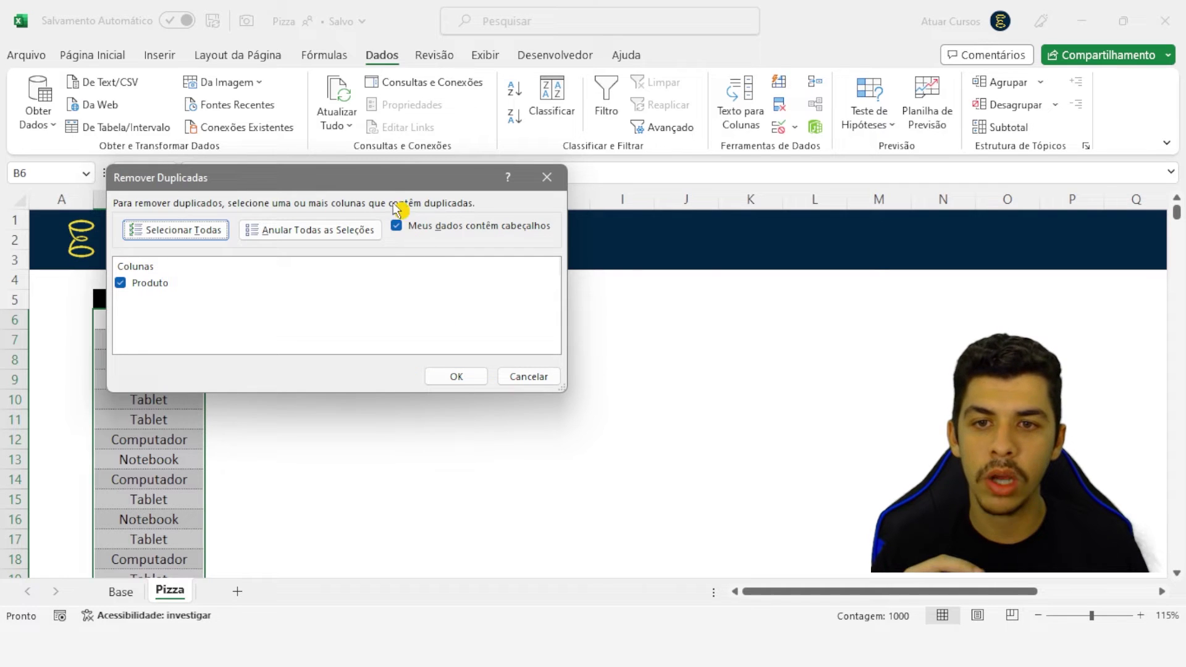
pyautogui.moveTo(374, 179); pyautogui.dragTo(479, 123)
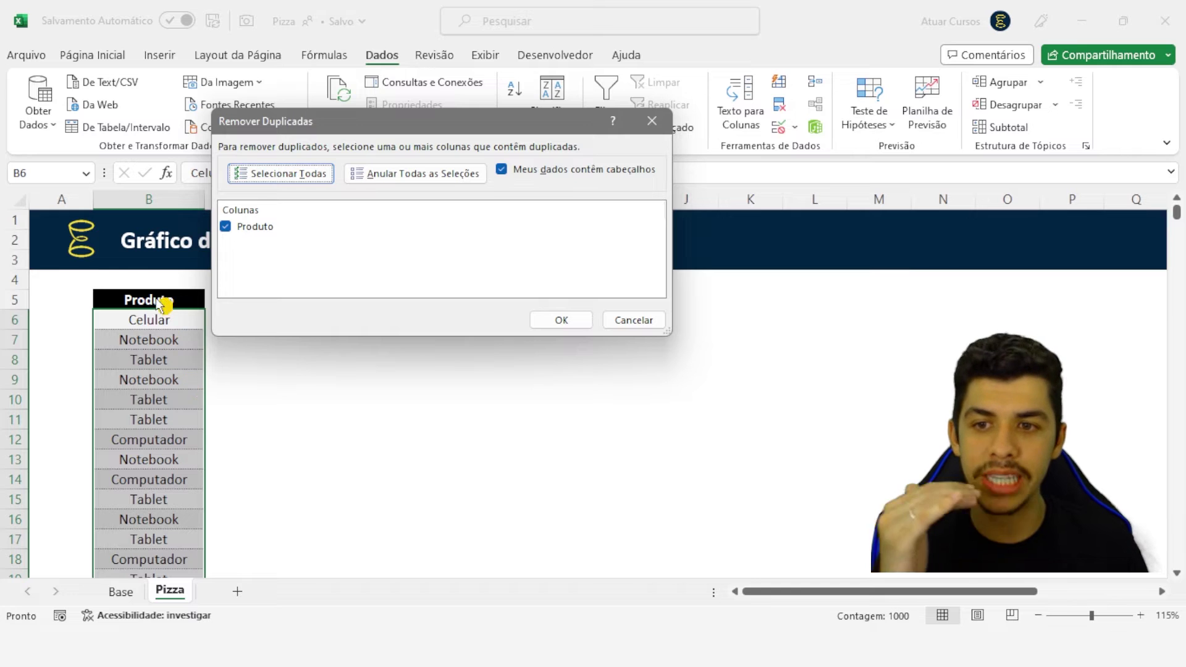
pyautogui.click(586, 319)
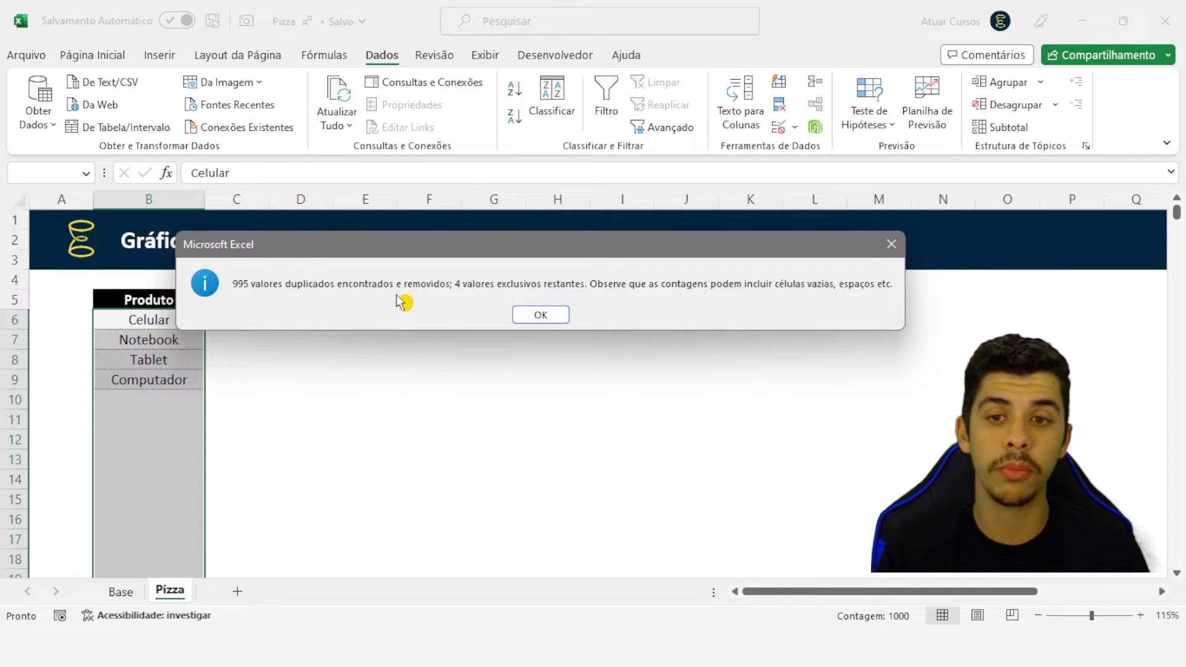
pyautogui.click(540, 317)
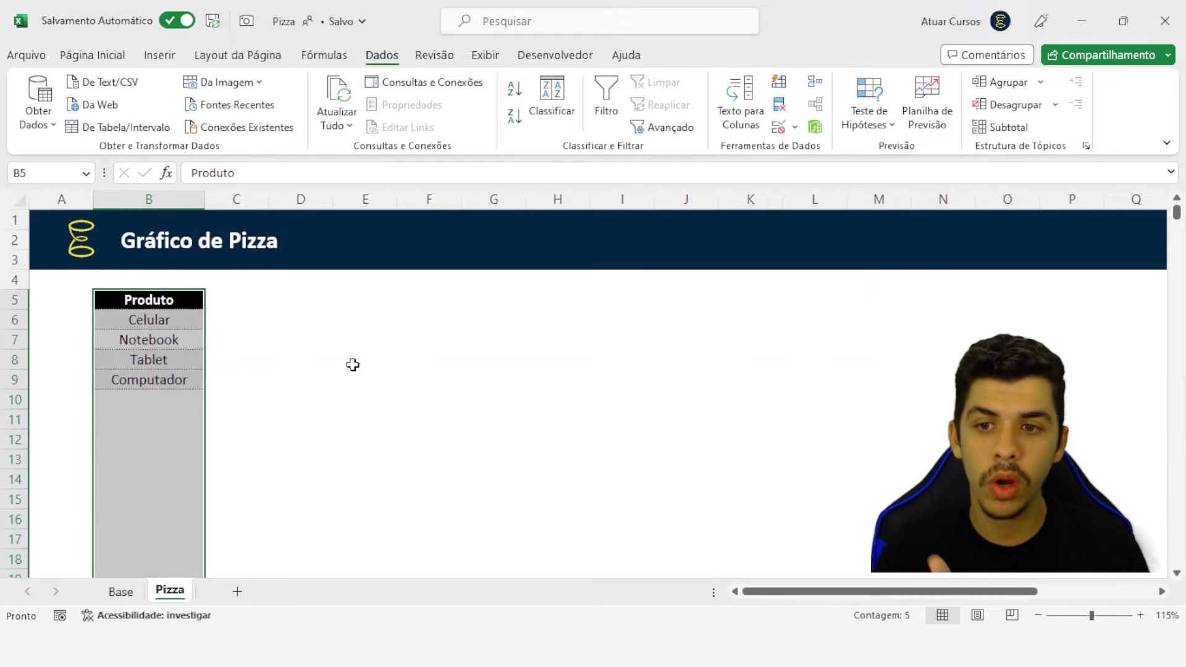
pyautogui.moveTo(154, 319); pyautogui.dragTo(194, 381)
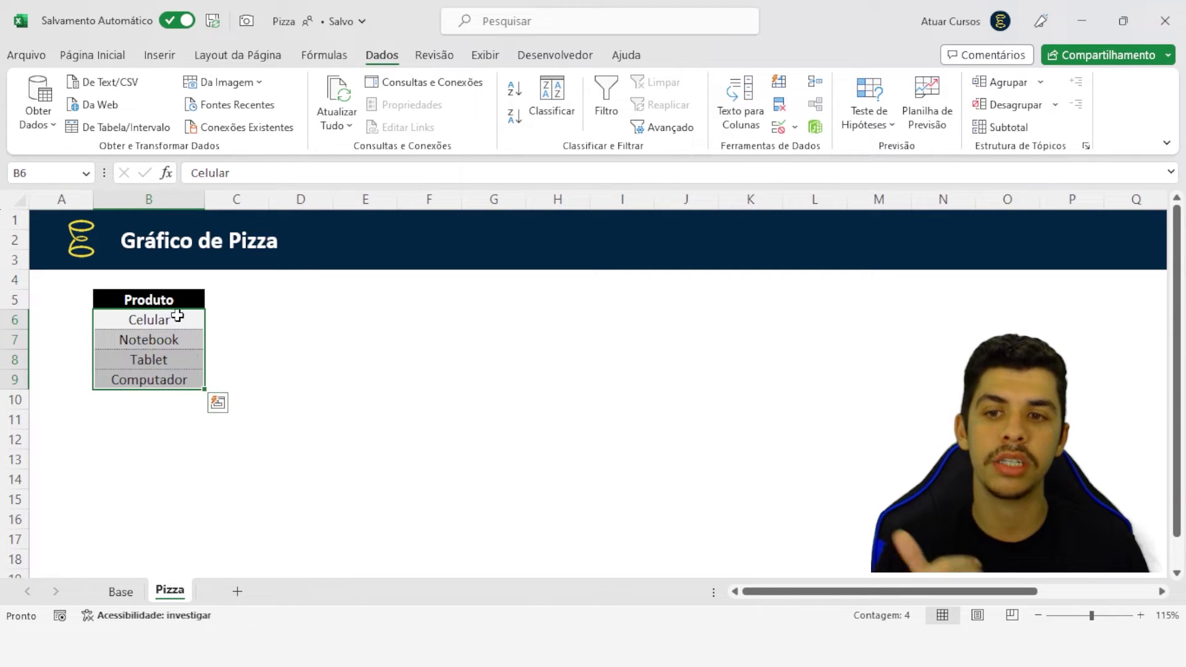
# Enter the heading 'Total em Vendas' in C5 beside Produto.
pyautogui.moveTo(176, 318); pyautogui.dragTo(190, 377)
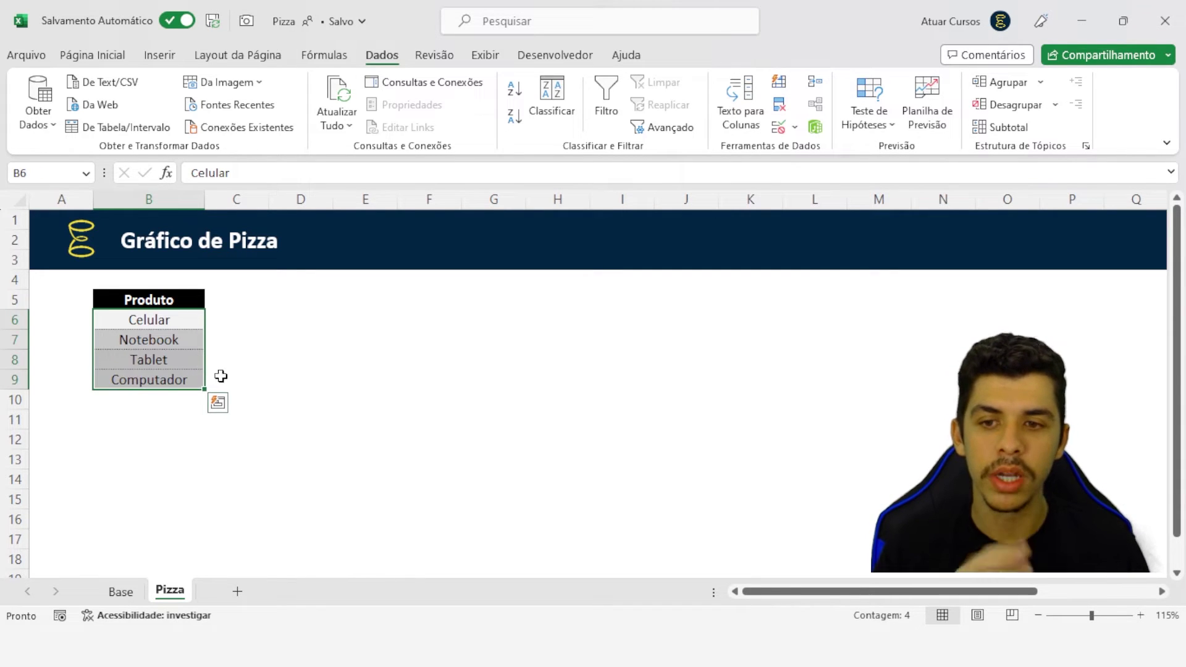
pyautogui.click(229, 300)
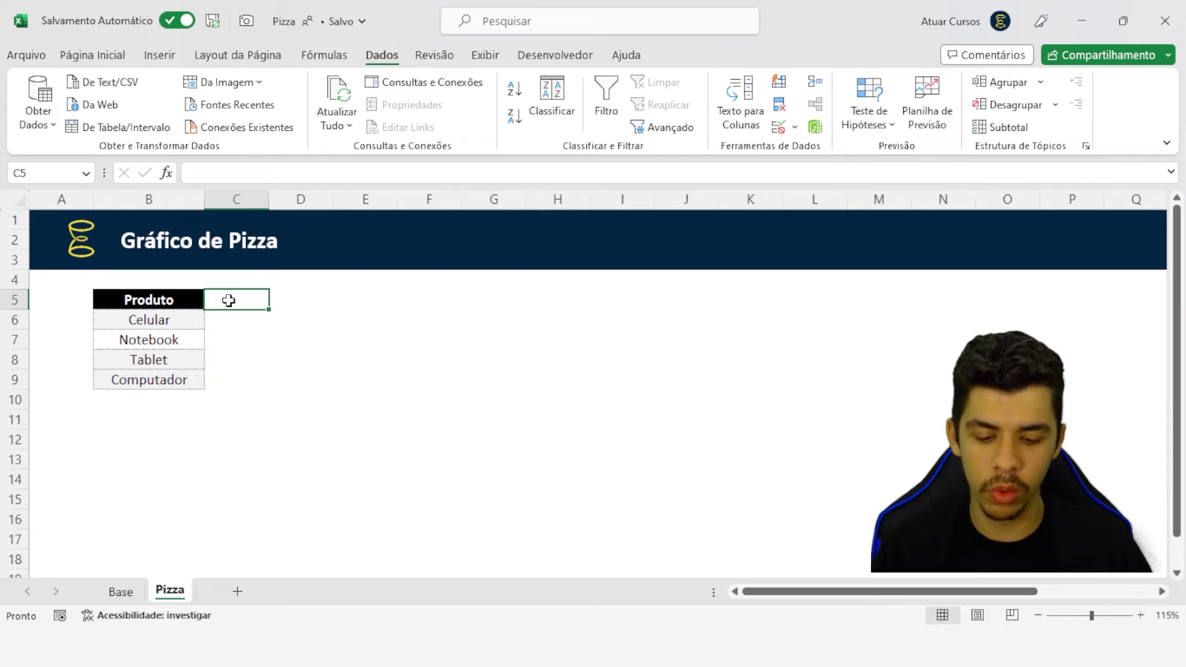
pyautogui.write('Total em Venda')
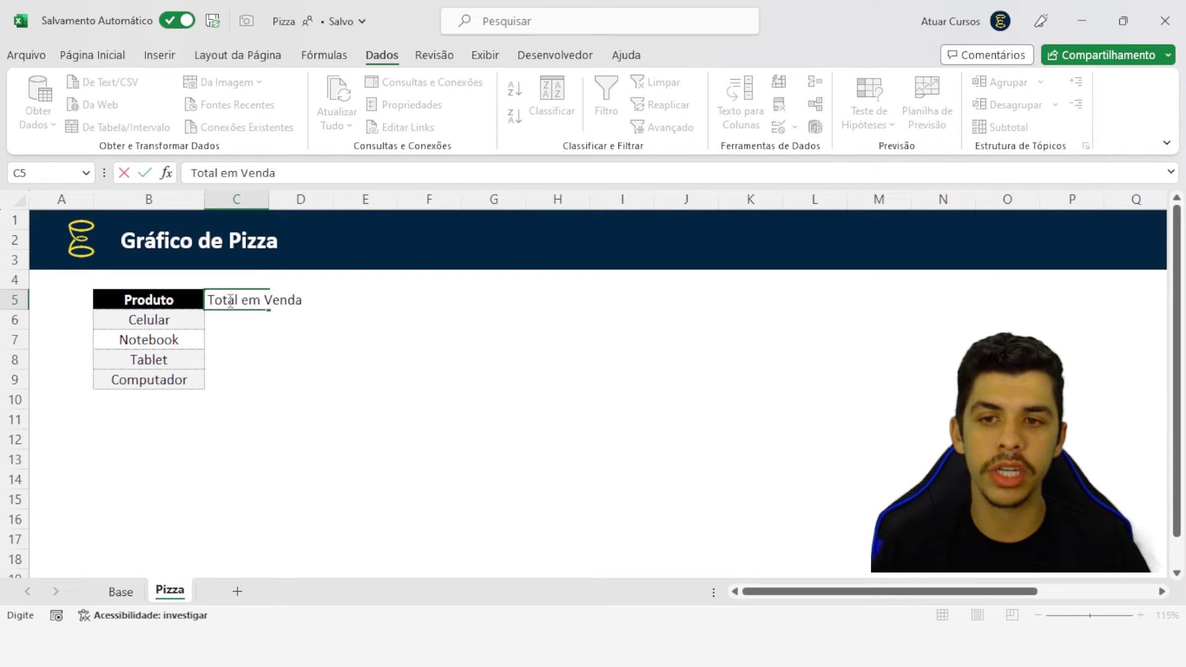
pyautogui.write('s')
pyautogui.press('Return')
pyautogui.click(229, 301)
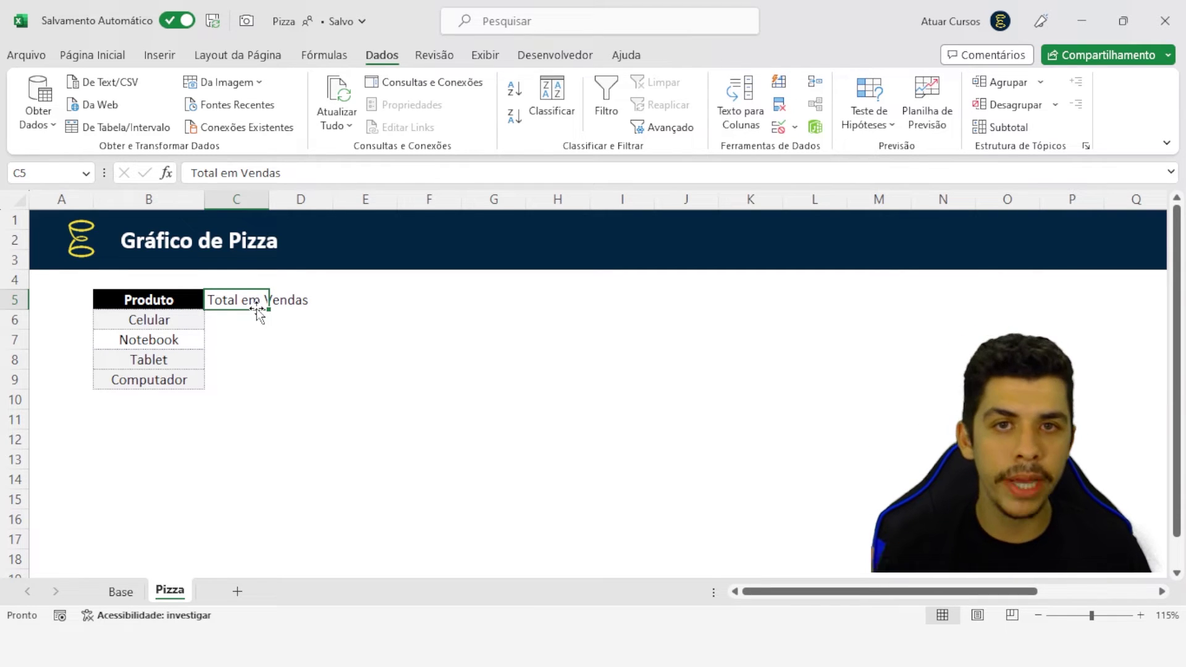
# Copy the Produto header's black formatting onto C5 with Format Painter.
pyautogui.click(242, 344)
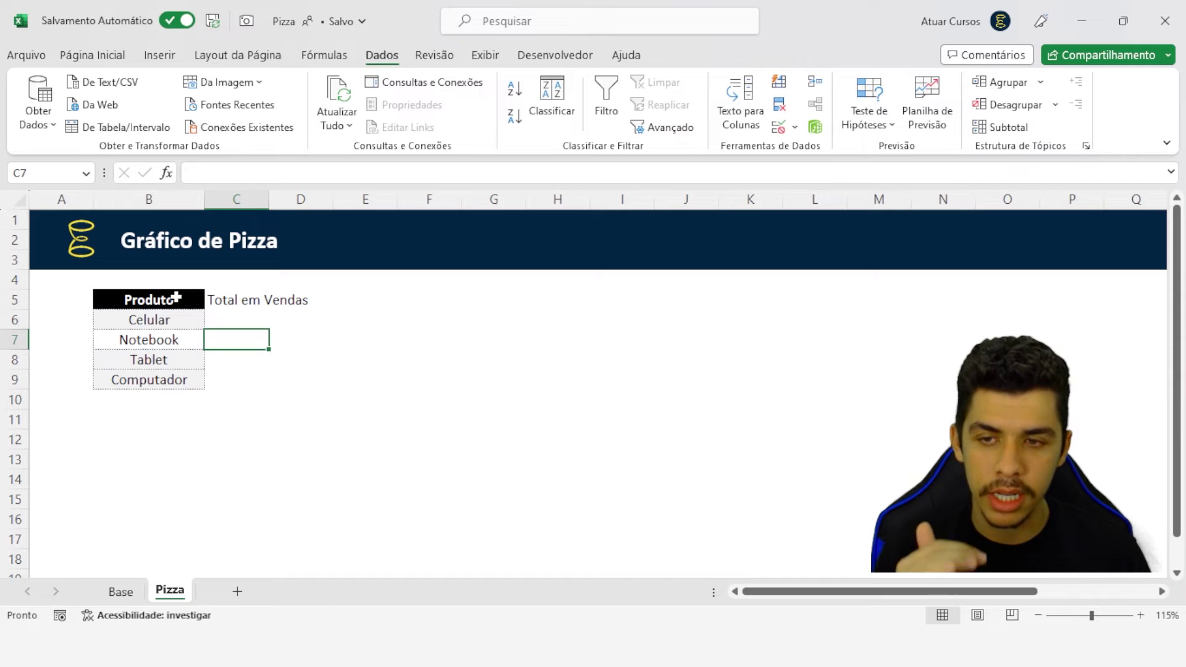
pyautogui.click(195, 298)
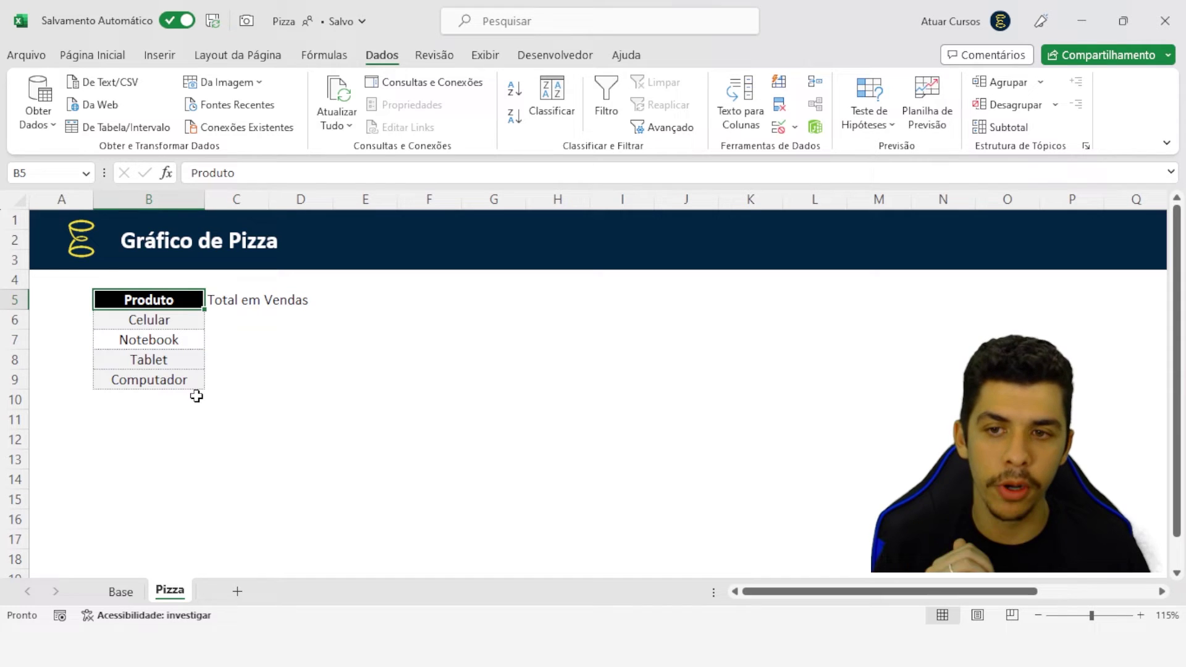
pyautogui.click(105, 54)
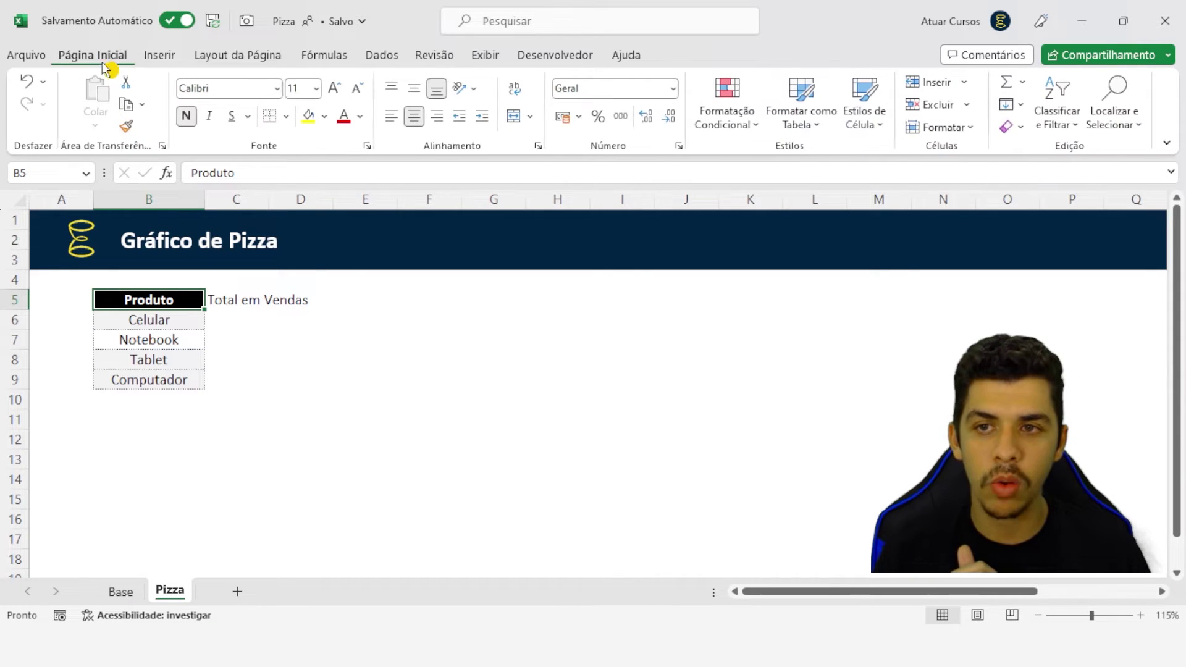
pyautogui.click(129, 128)
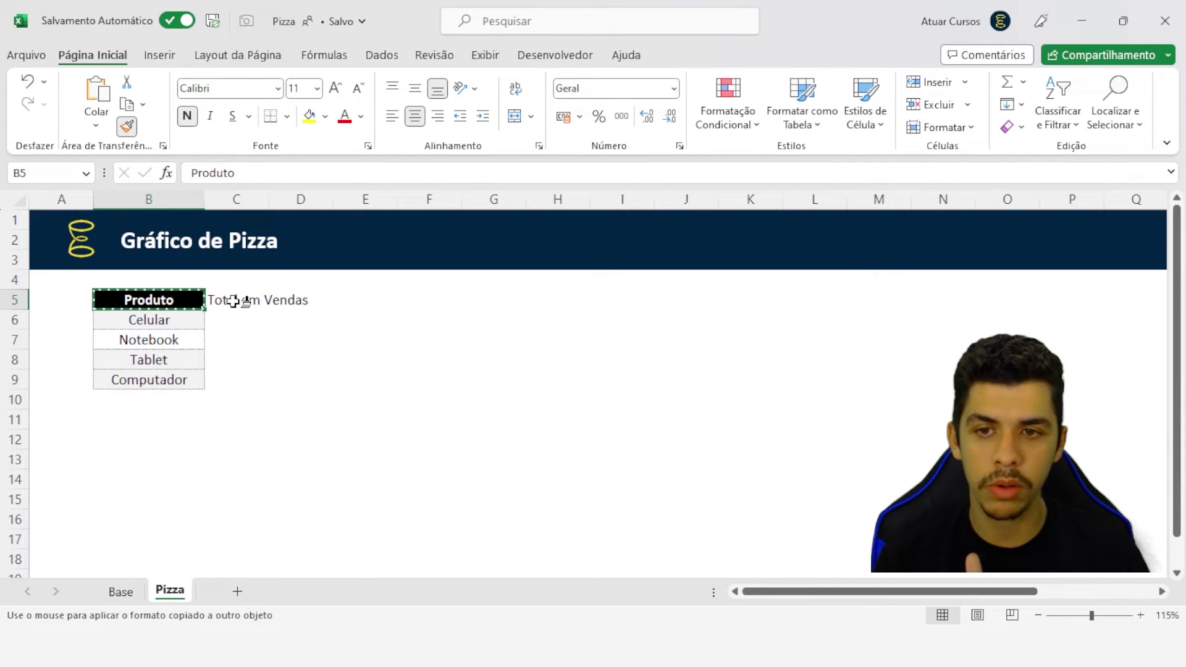
pyautogui.click(233, 301)
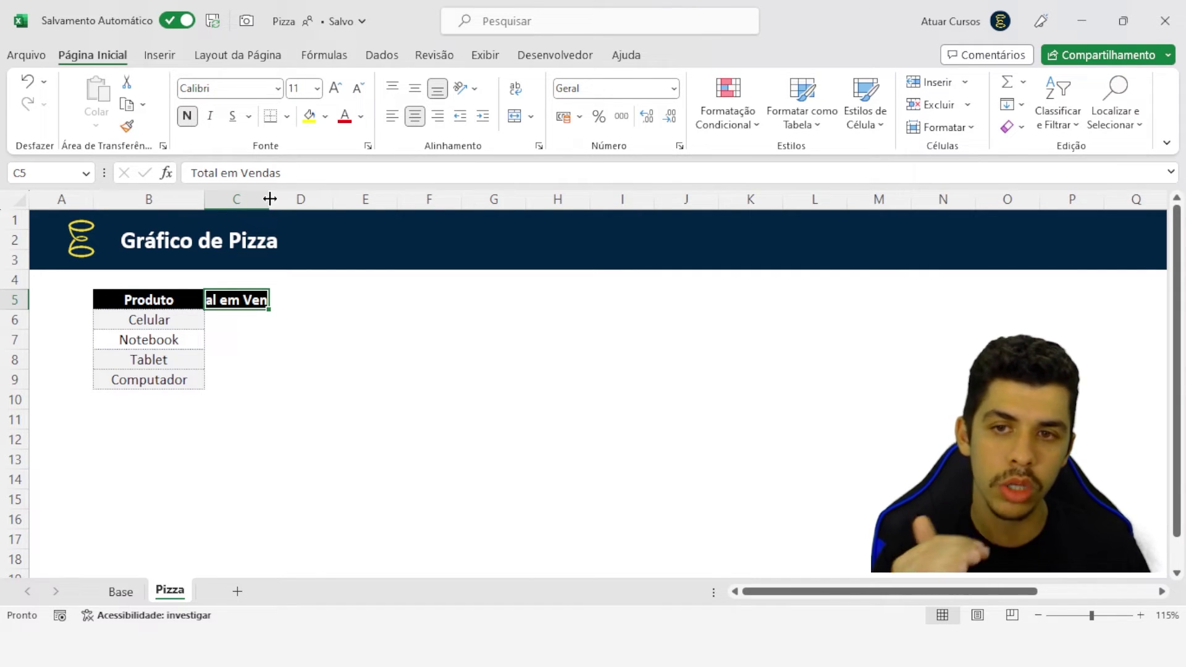
# Autofit column C to the Total em Vendas header width.
pyautogui.doubleClick(270, 198)
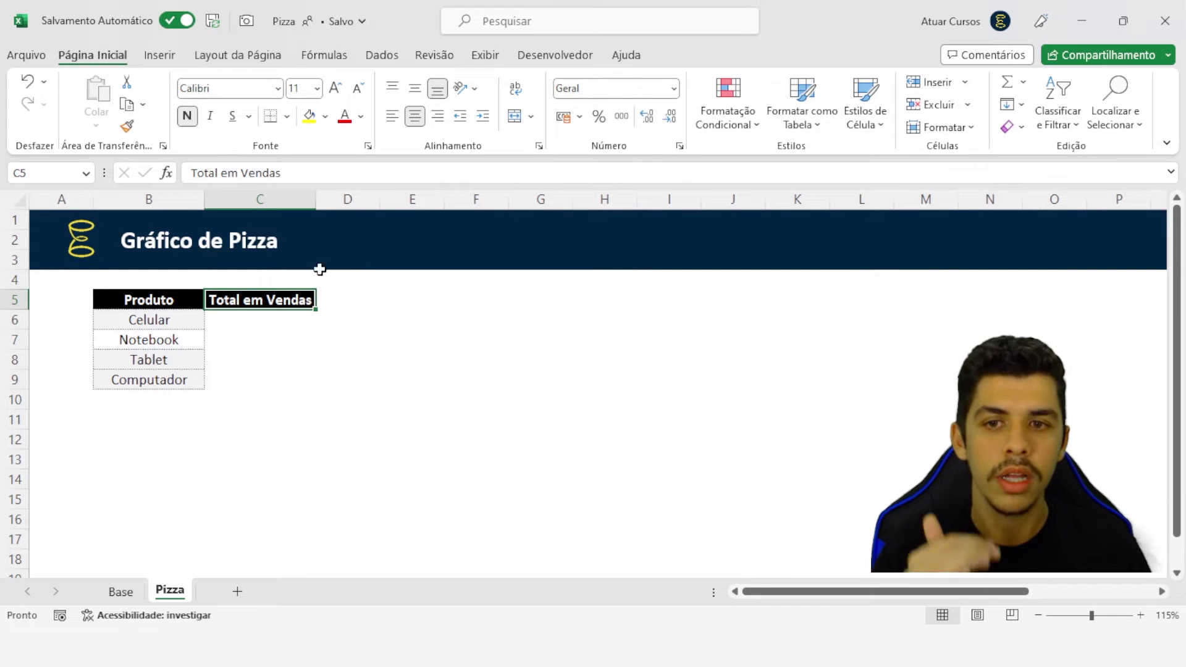
pyautogui.moveTo(288, 322); pyautogui.dragTo(281, 378)
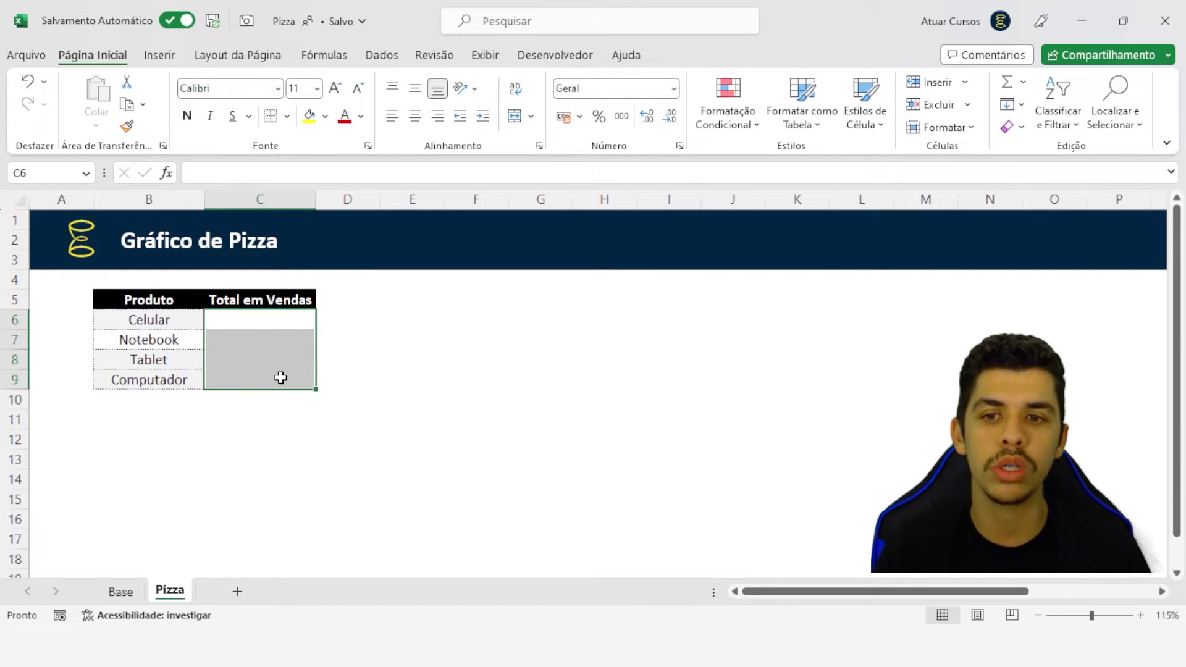
pyautogui.click(280, 378)
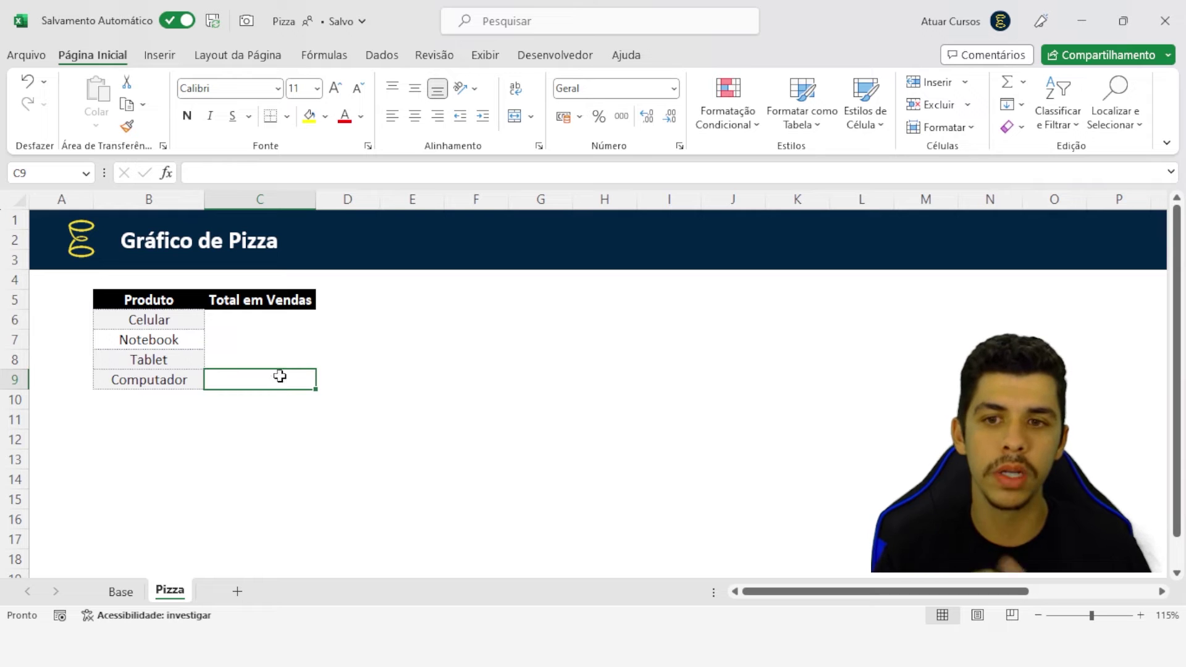
pyautogui.click(277, 319)
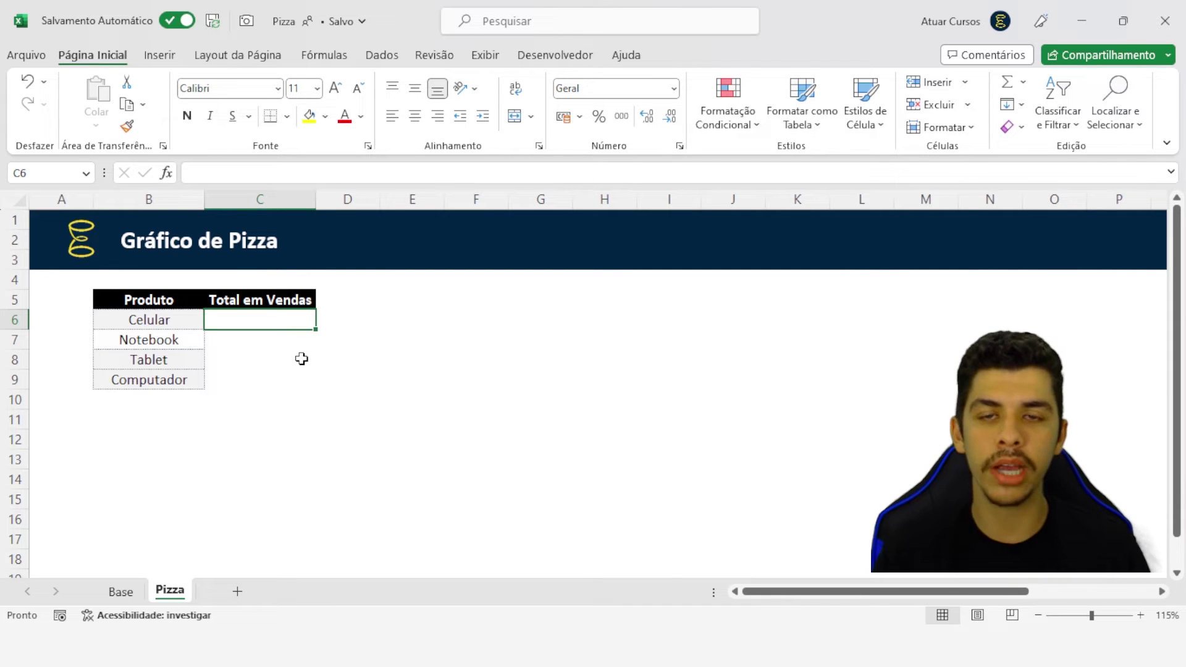
# On the Base sheet, jump to the top of the Valor column and select its first values.
pyautogui.click(119, 593)
pyautogui.click(448, 269)
pyautogui.hotkey('ctrl', 'Up')
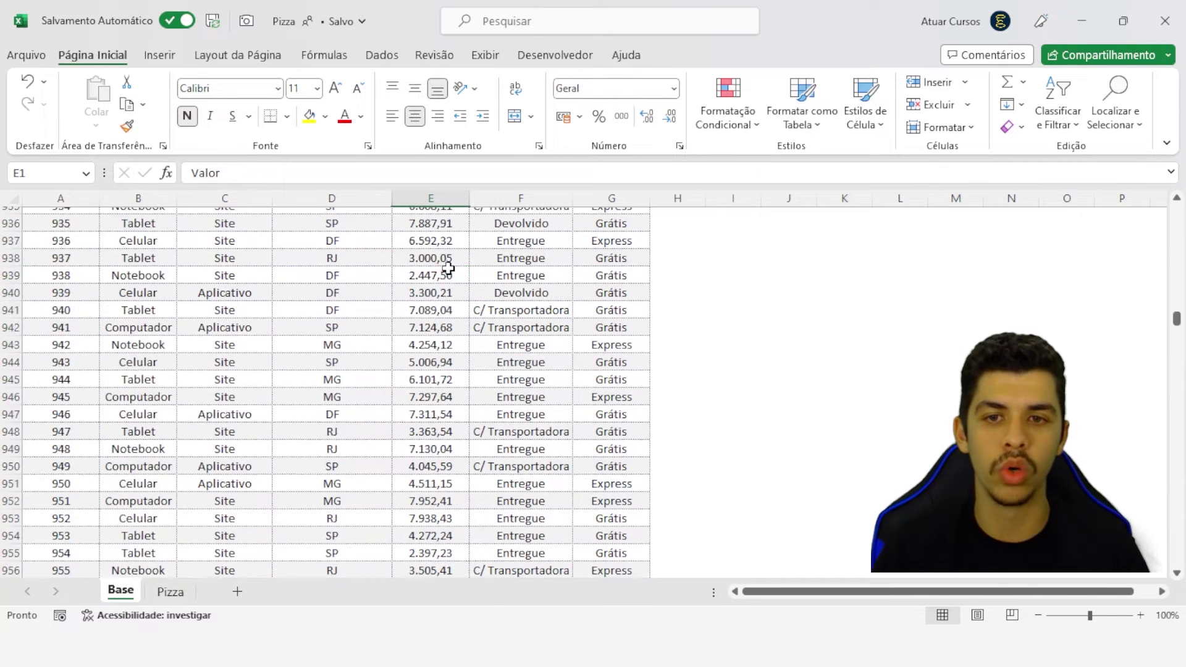
pyautogui.press('Down')
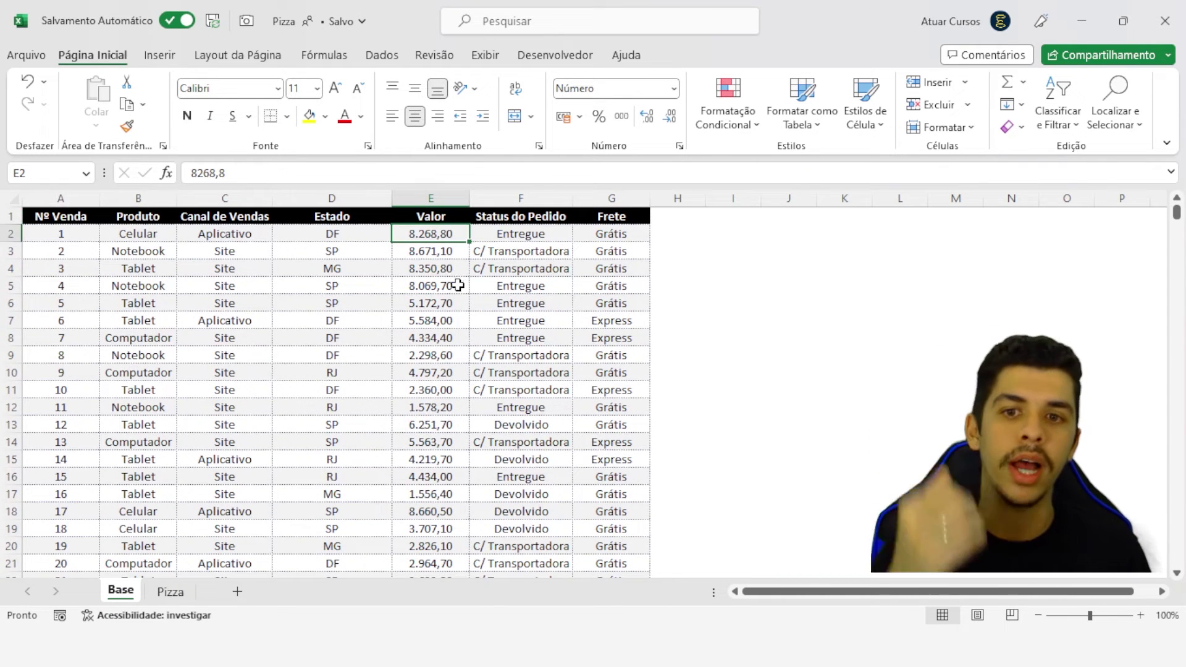
pyautogui.moveTo(445, 212); pyautogui.dragTo(457, 442)
# Return to the Pizza sheet with C6 selected, zoomed to 175% on the product table.
pyautogui.click(173, 591)
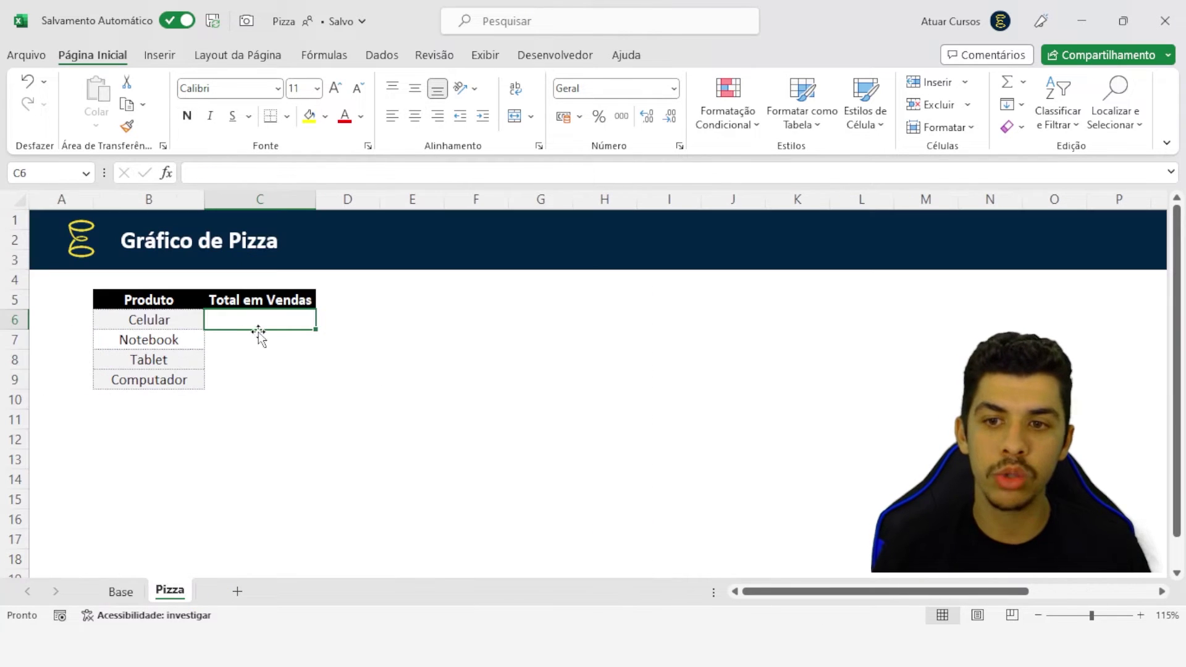
pyautogui.click(193, 320)
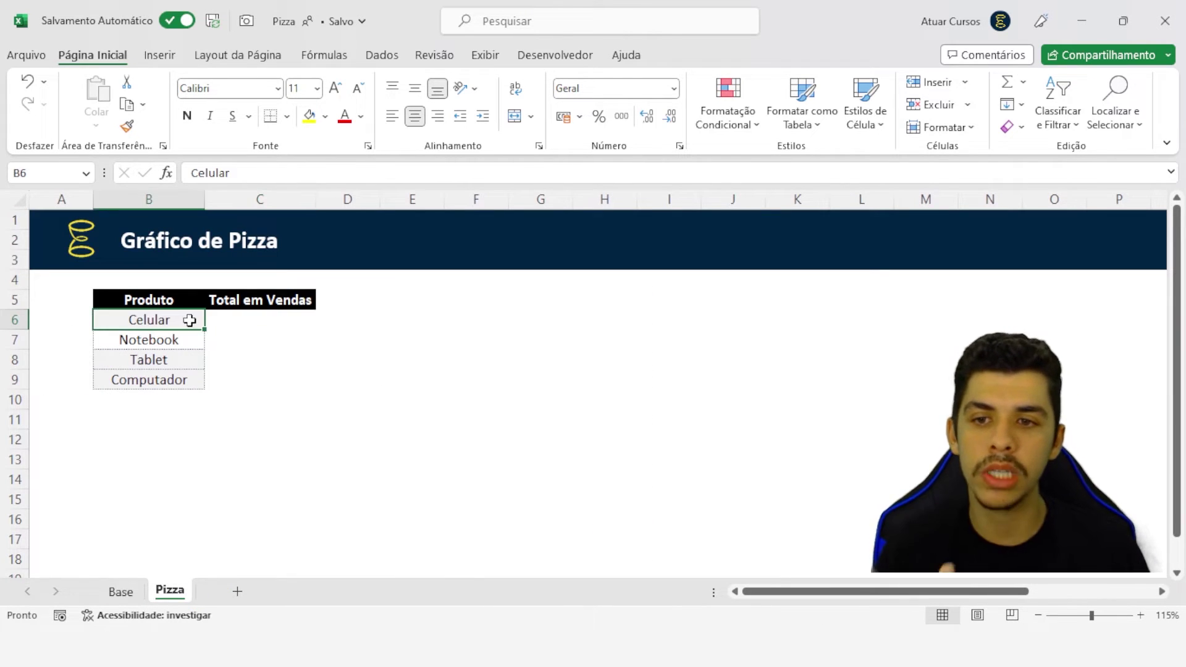
pyautogui.click(237, 345)
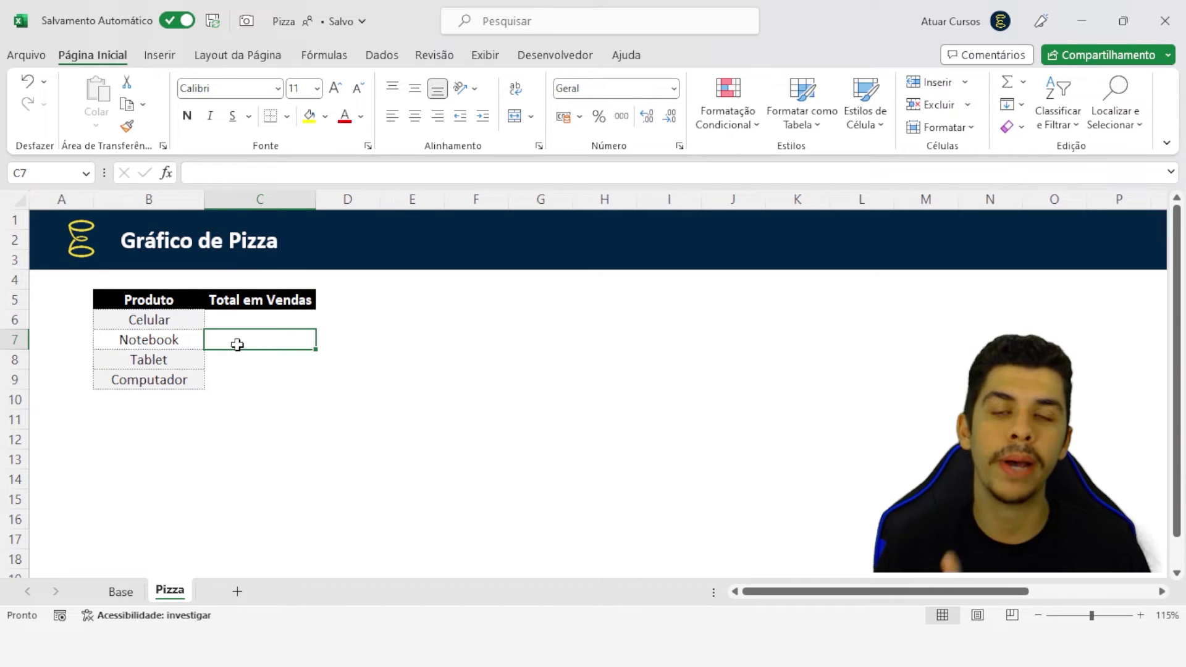
pyautogui.click(155, 340)
pyautogui.click(239, 321)
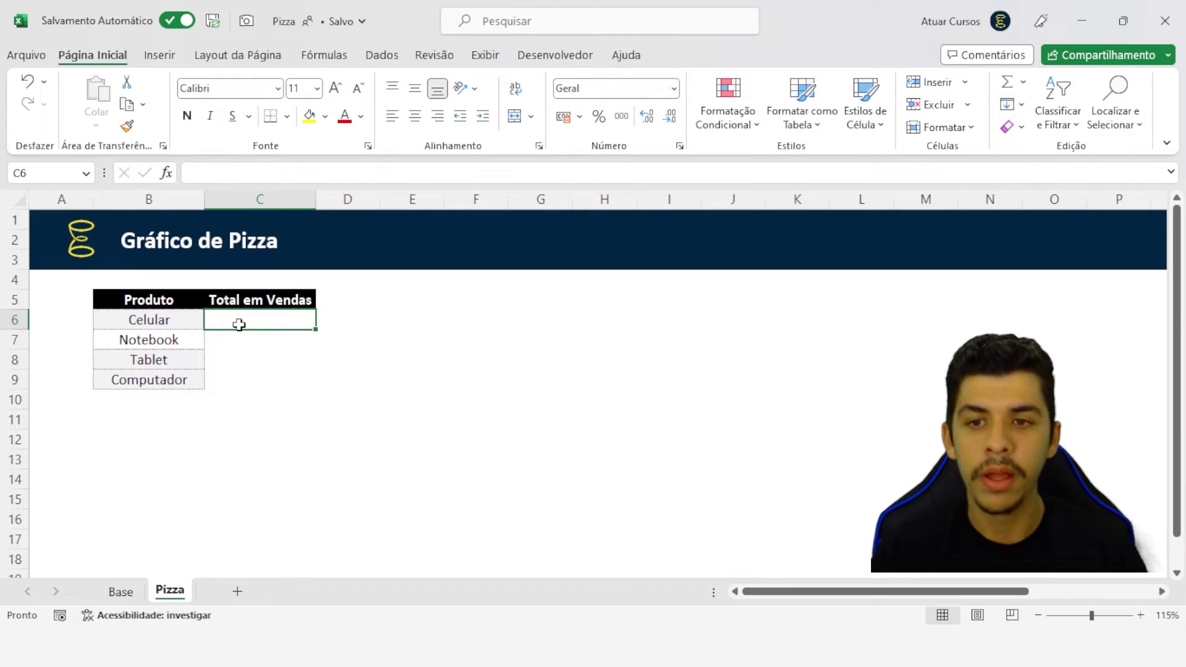
pyautogui.keyDown('ctrl'); pyautogui.scroll(4, 239, 323); pyautogui.keyUp('ctrl')
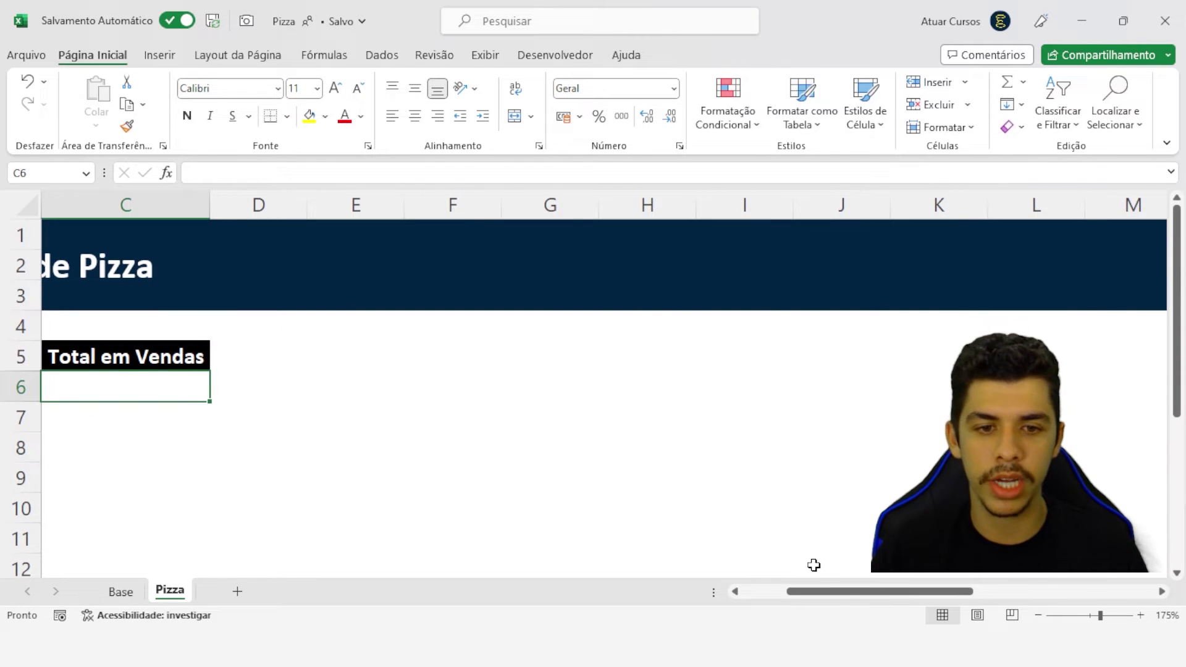
pyautogui.moveTo(834, 591); pyautogui.dragTo(790, 591)
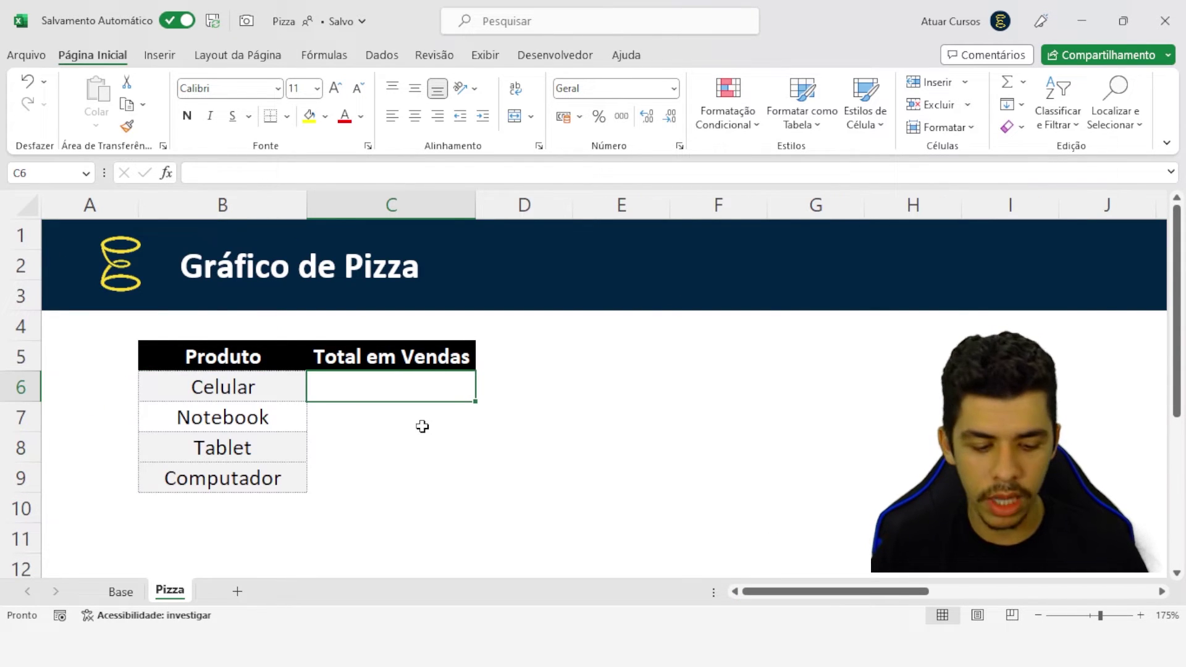
# Start =SOMASE( in C6 and switch to the Base sheet for its range.
pyautogui.write('=soma')
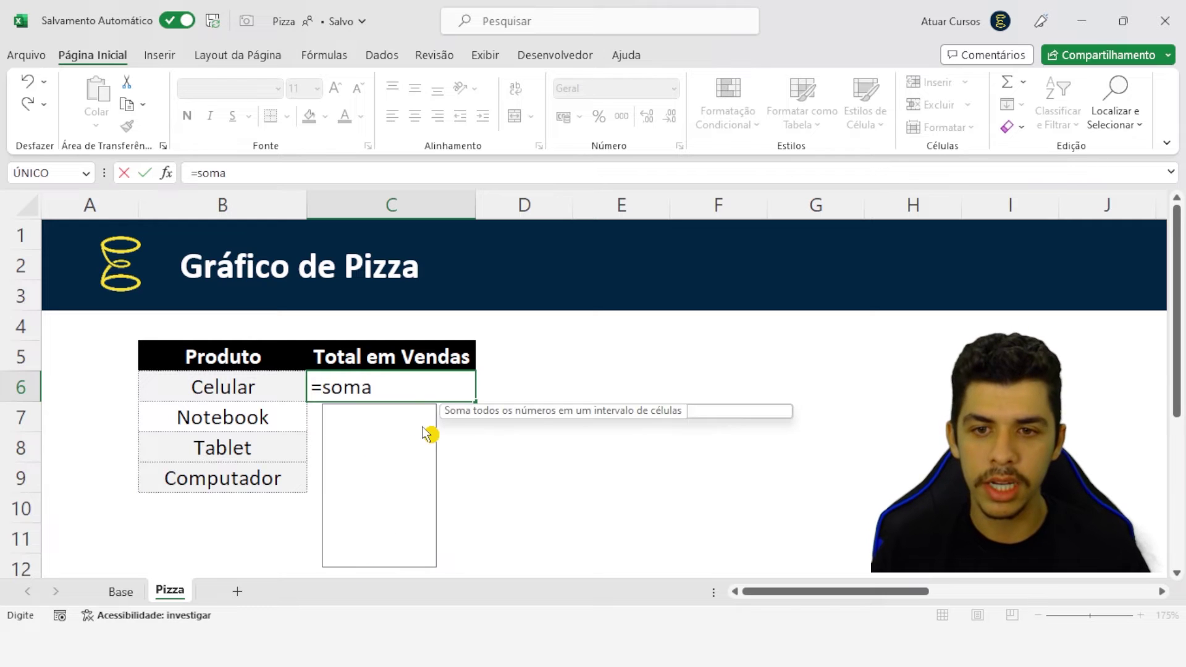
pyautogui.write('se')
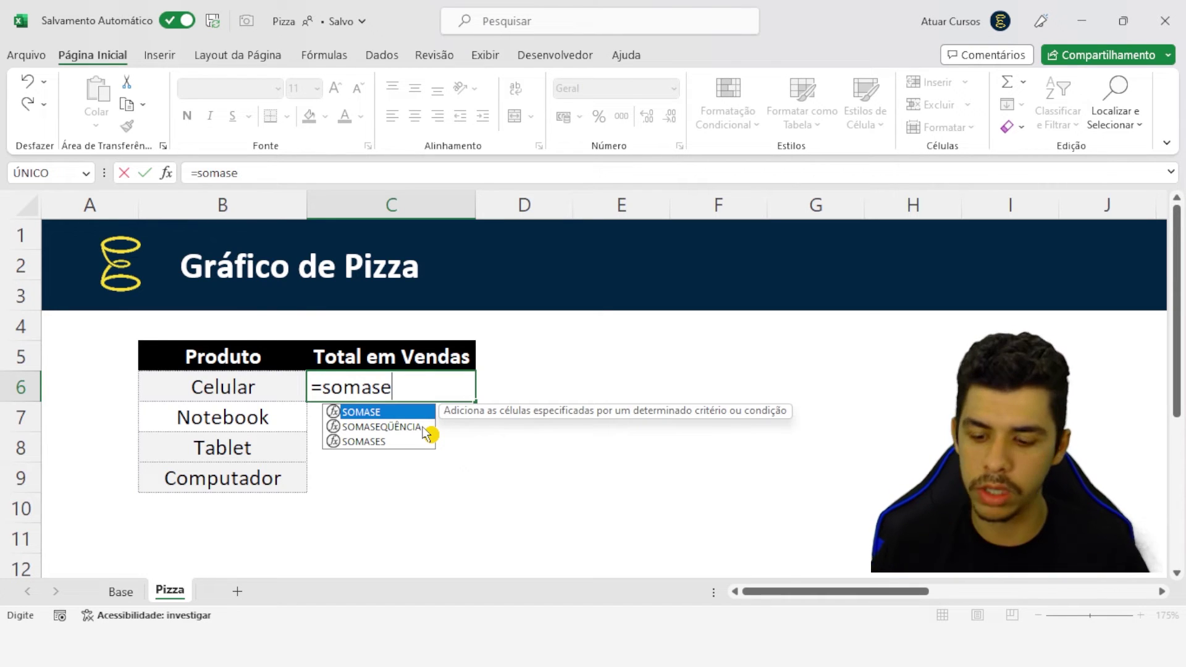
pyautogui.press('Tab')
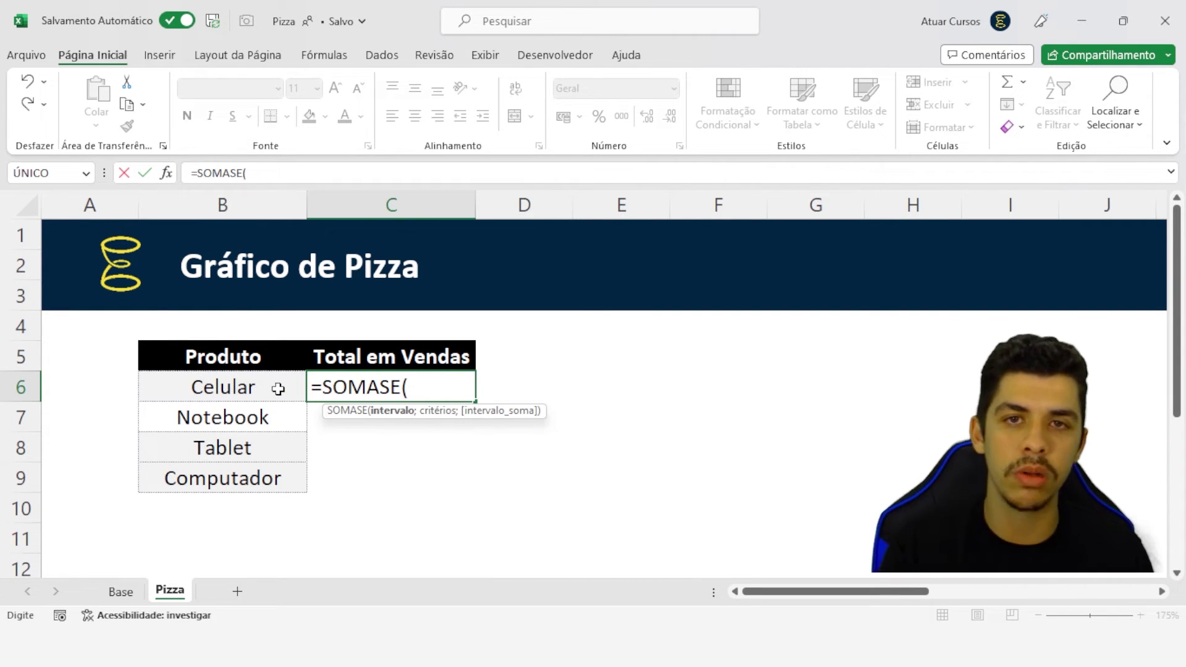
pyautogui.click(122, 593)
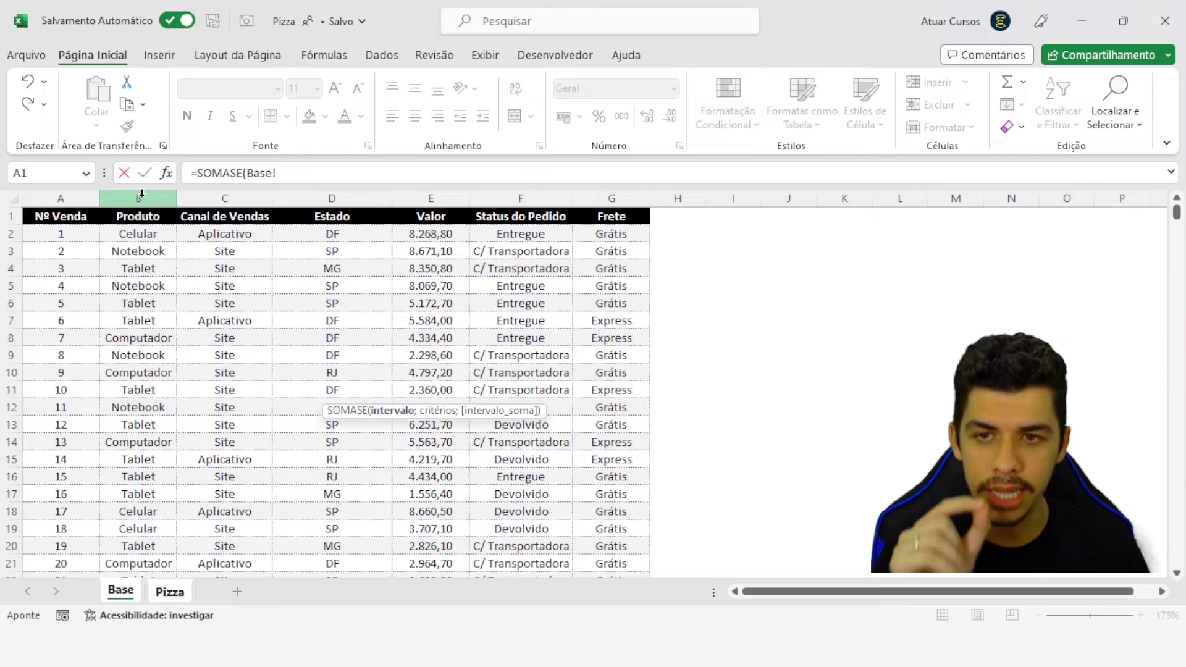
# Complete =SOMASE(Base!B:B;Pizza!B6;Base!E:E) in C6, giving Celular's total 1275880,4.
pyautogui.click(145, 193)
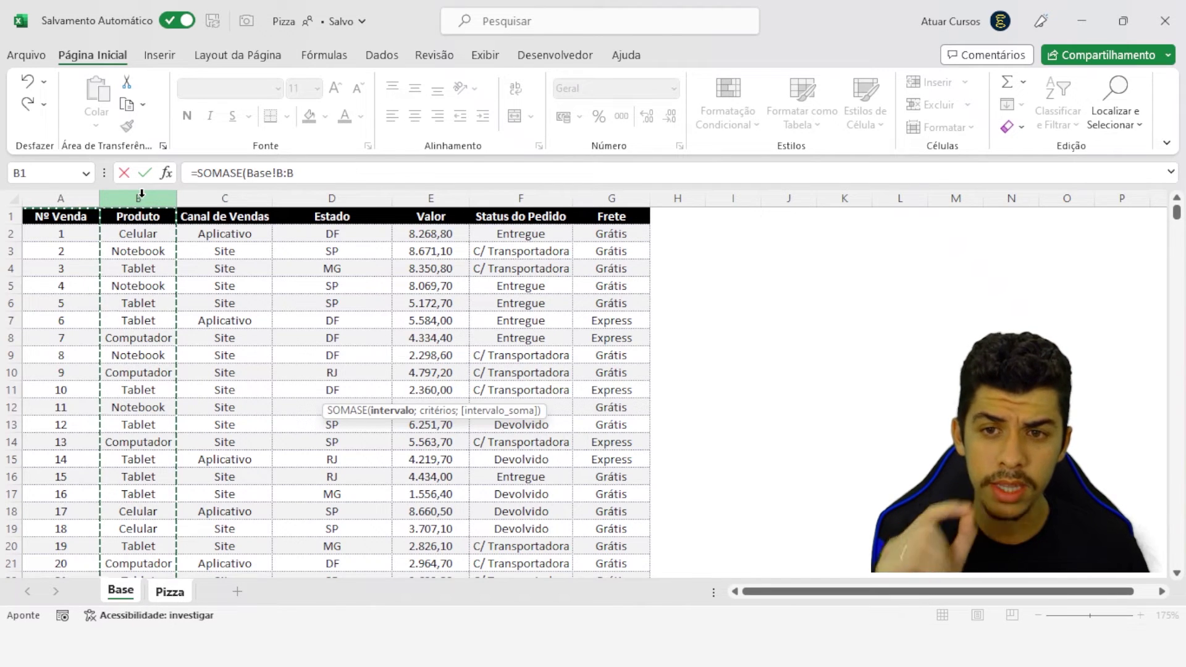
pyautogui.write(';')
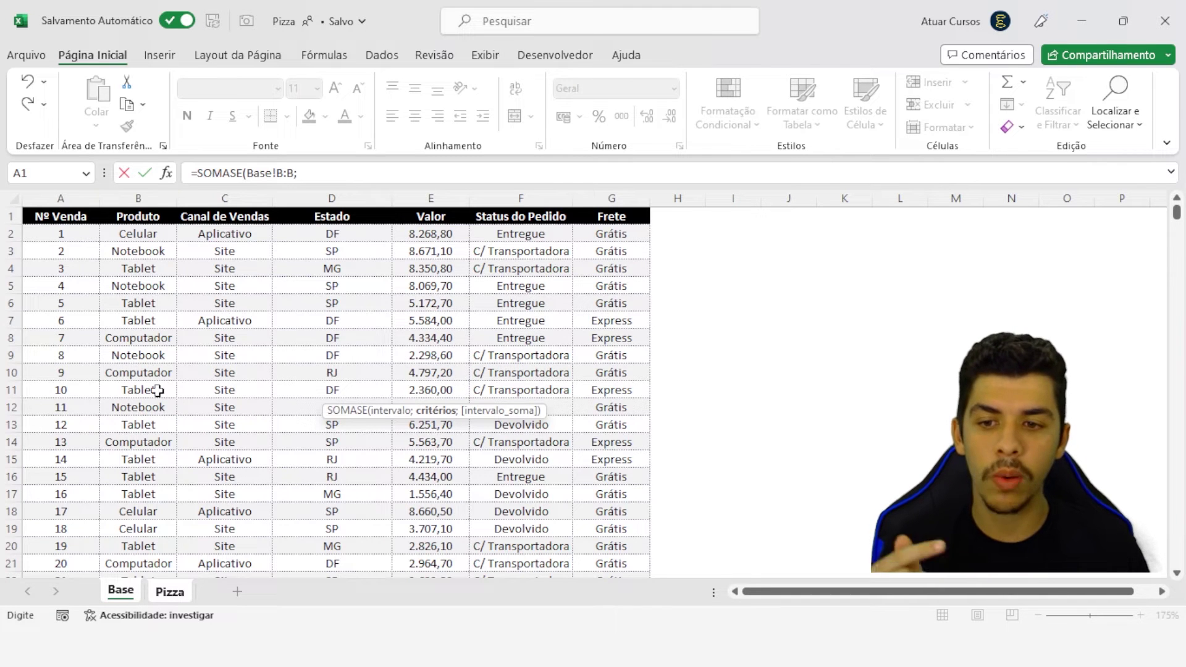
pyautogui.click(179, 590)
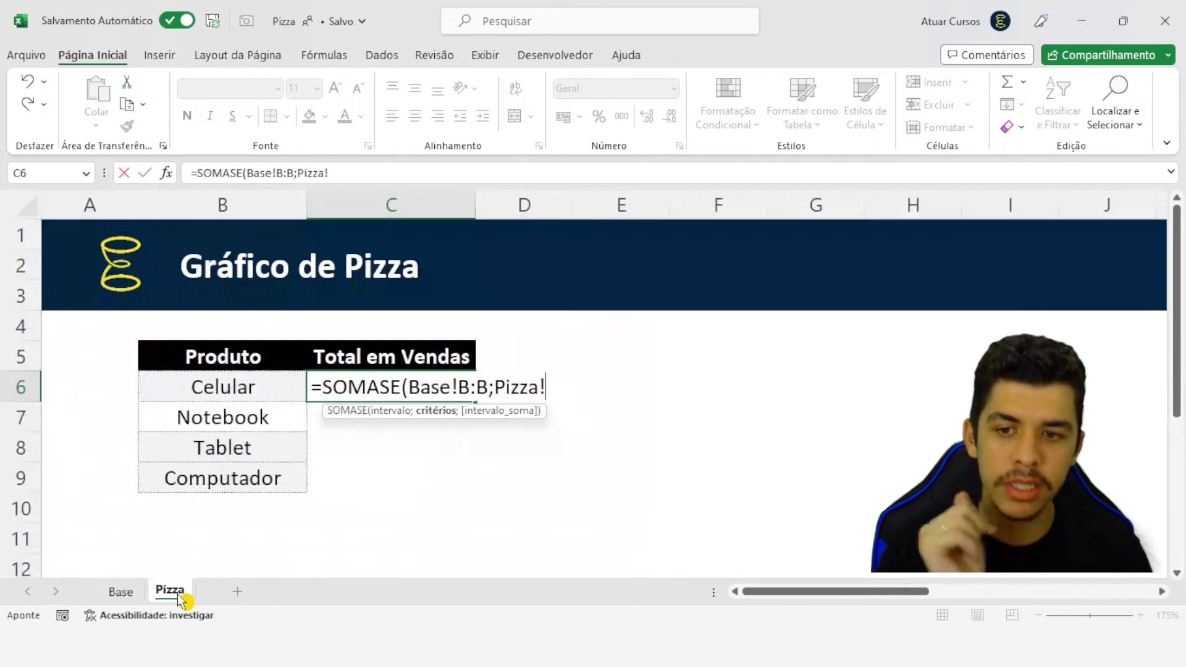
pyautogui.click(179, 593)
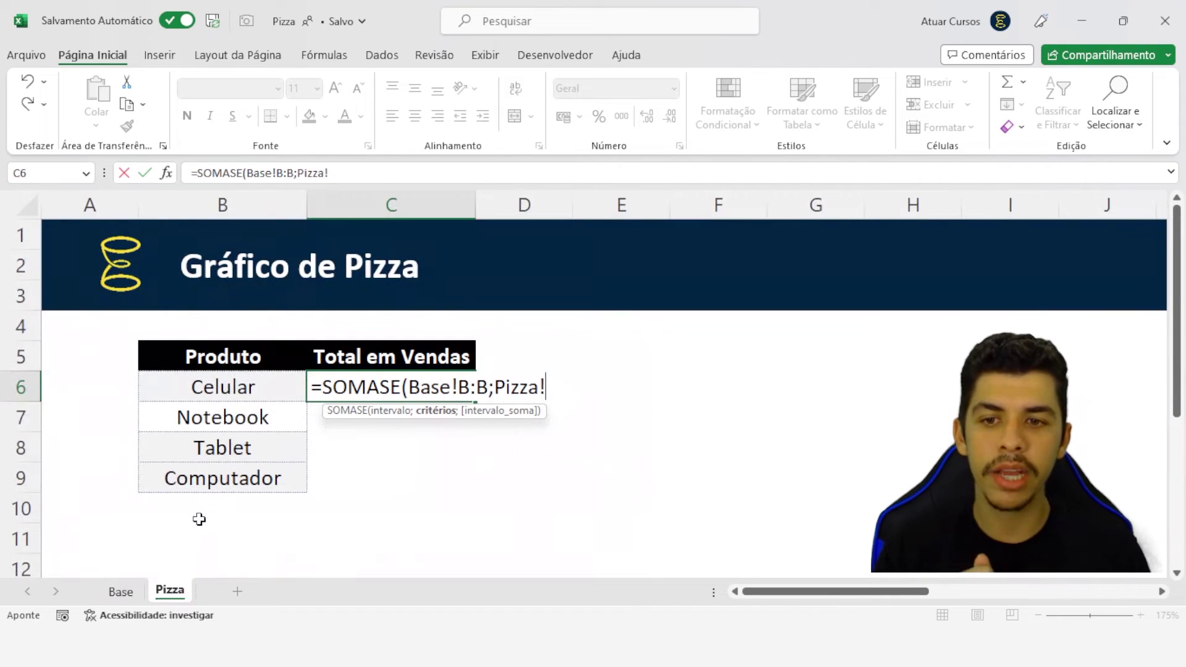
pyautogui.click(245, 388)
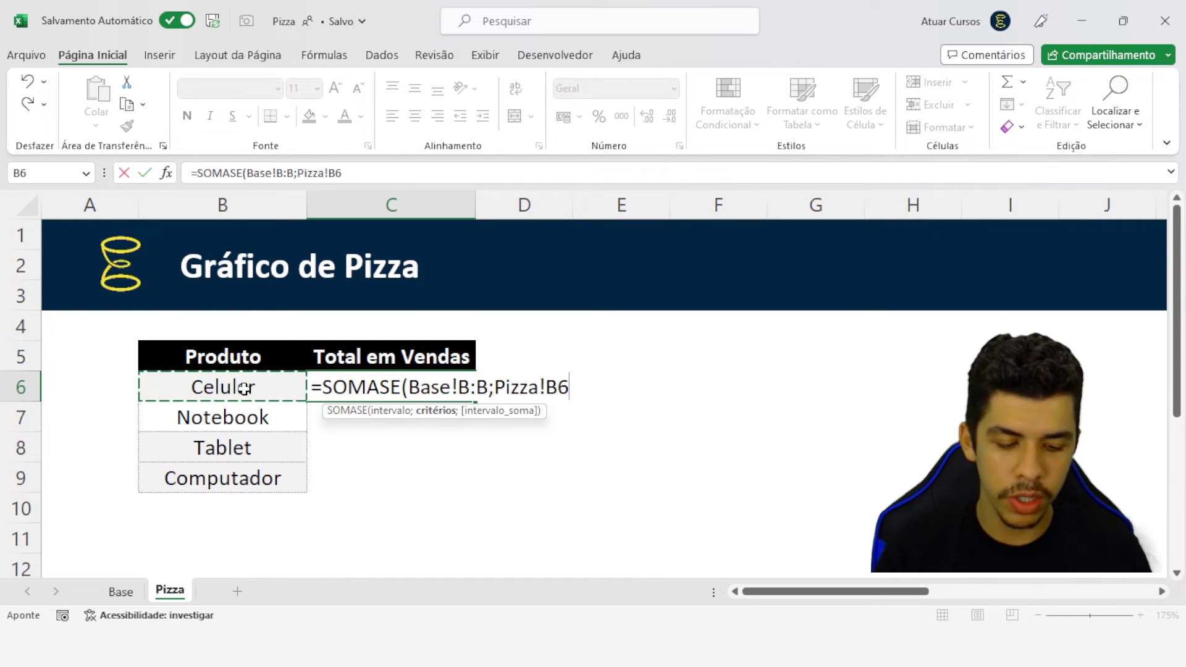
pyautogui.write(';')
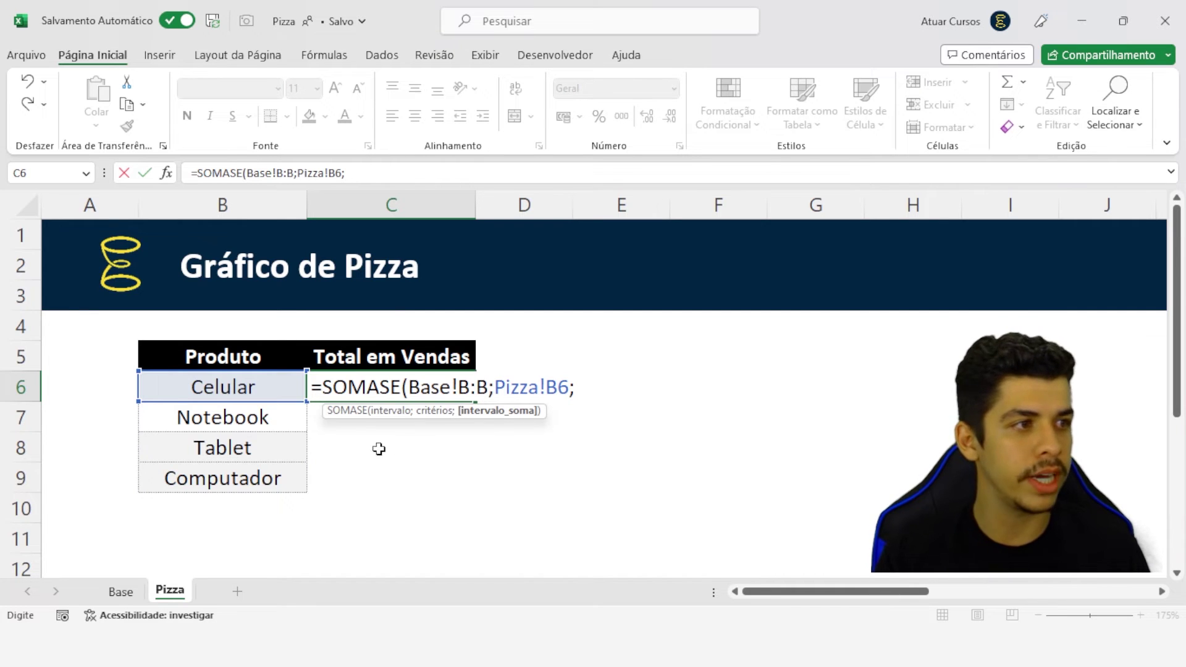
pyautogui.click(123, 592)
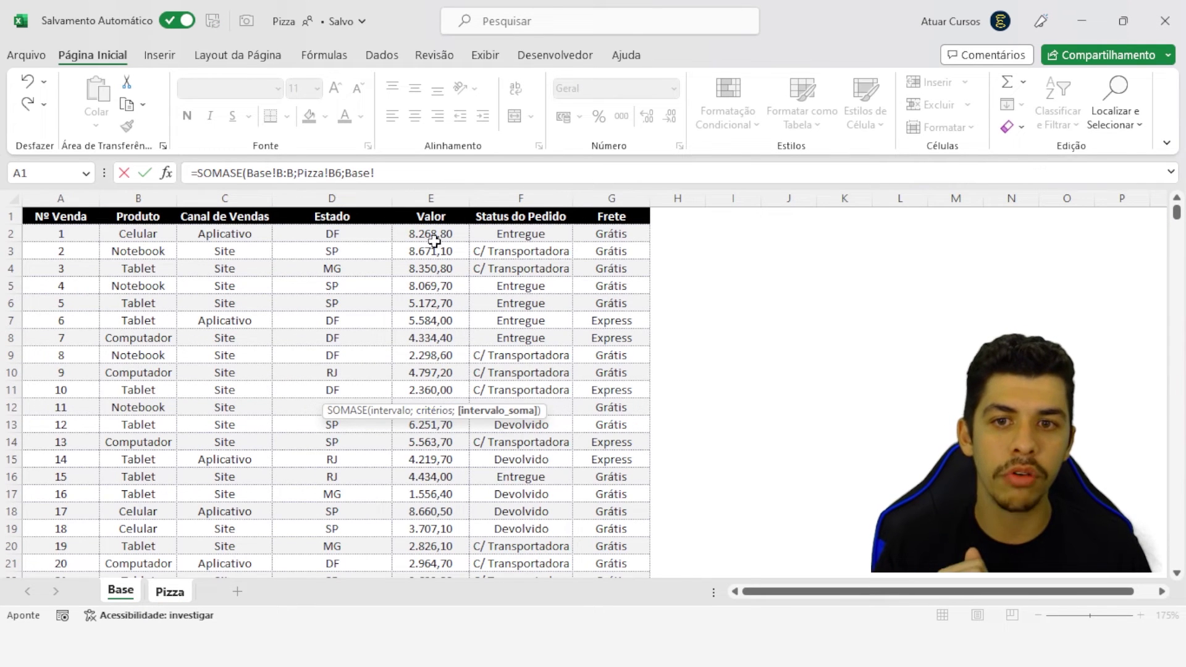
pyautogui.click(436, 199)
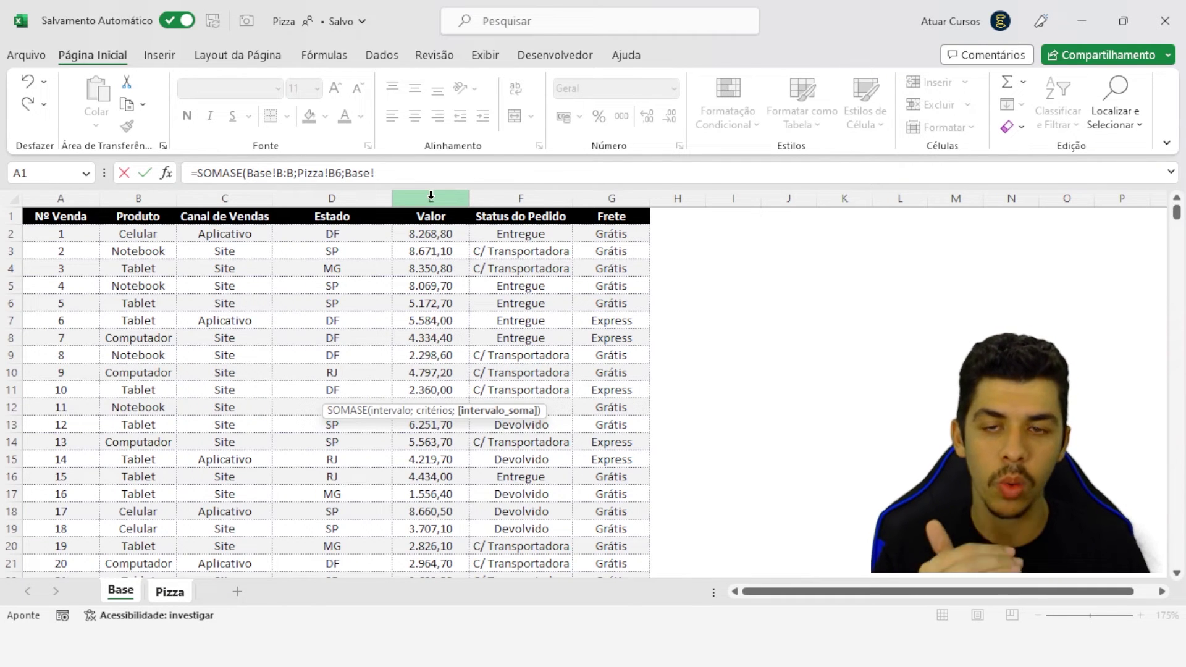
pyautogui.click(431, 197)
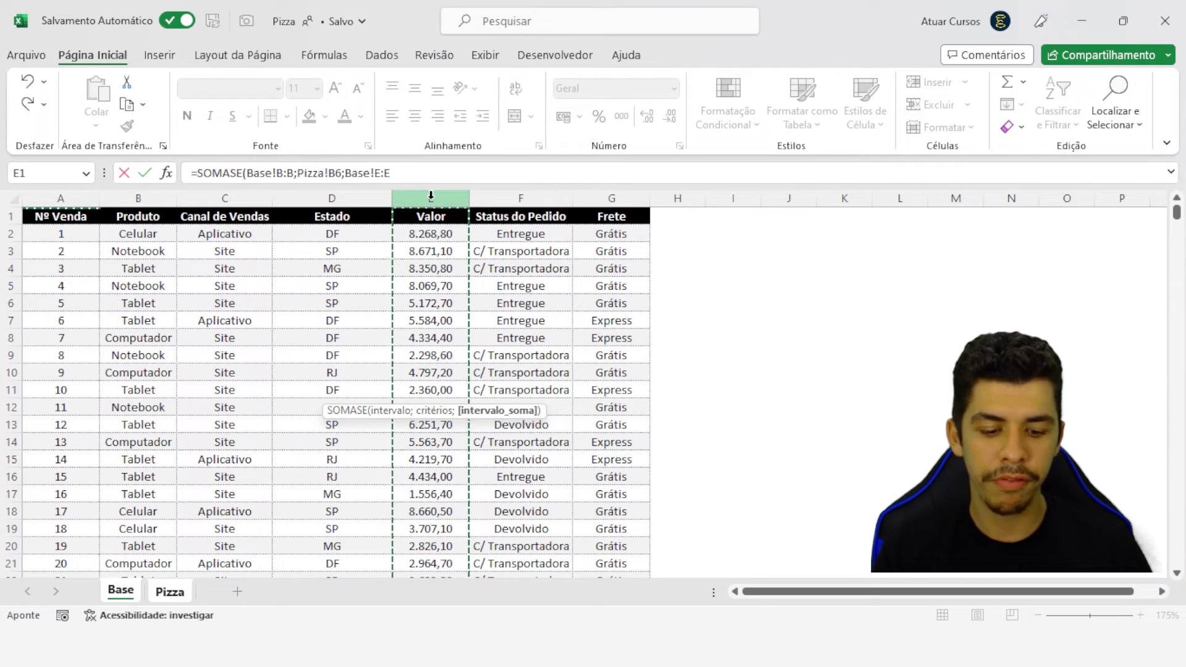
pyautogui.write(')')
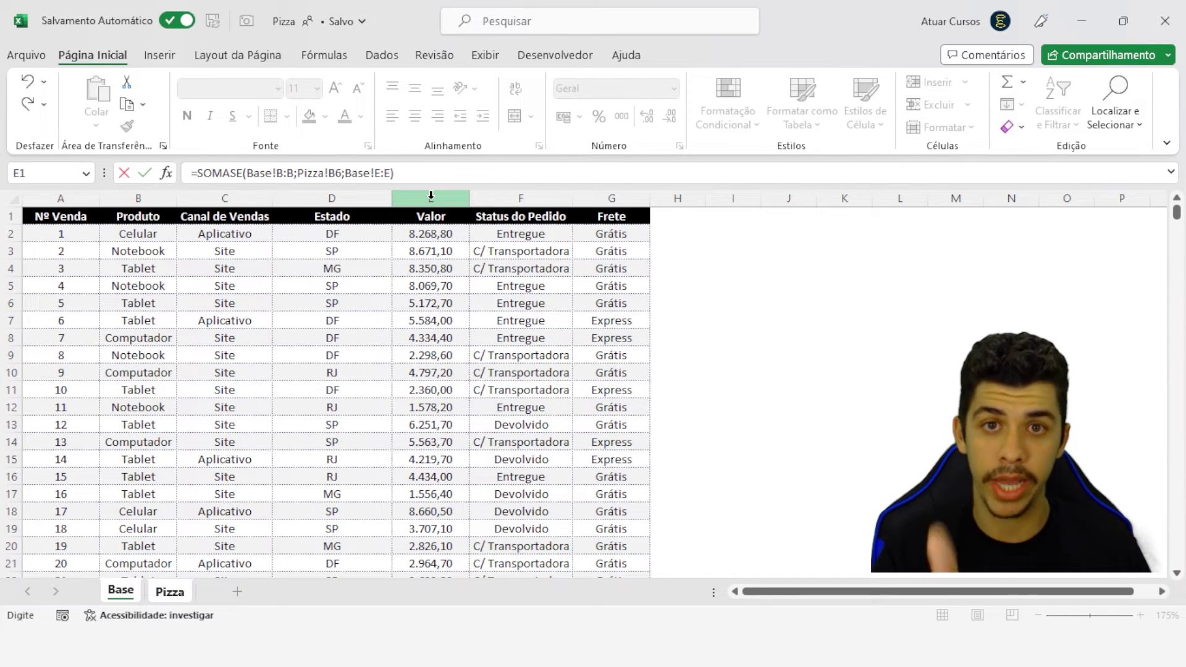
pyautogui.press('Return')
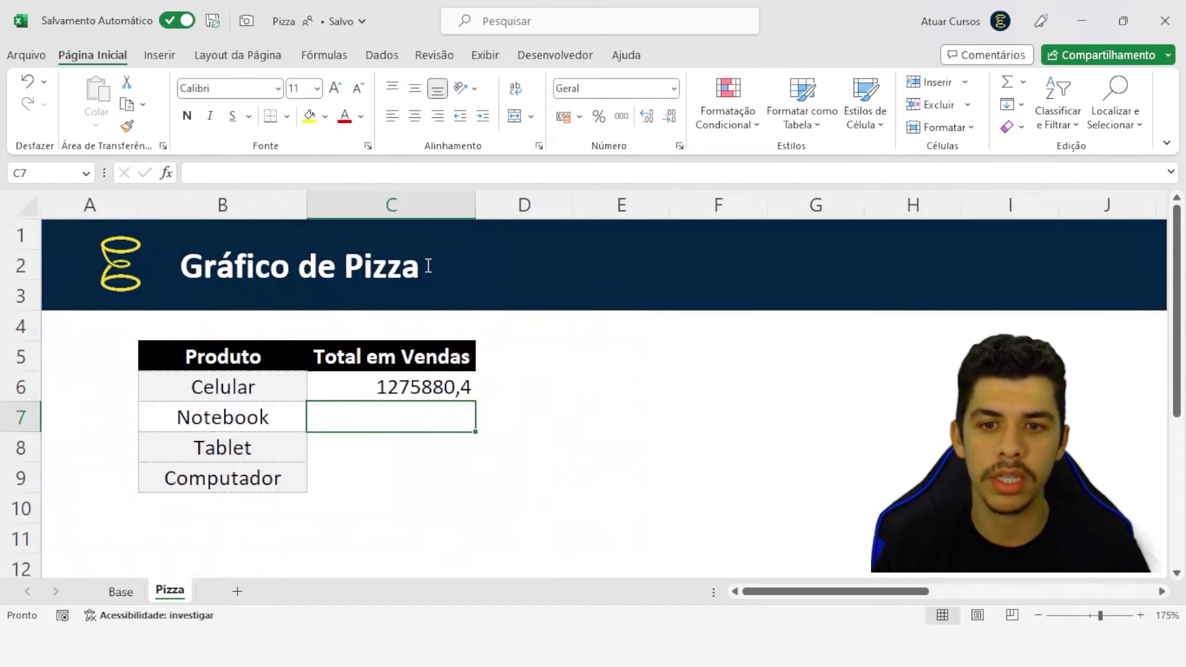
# Fill C6's SOMASE formula down to C9 for Notebook, Tablet and Computador.
pyautogui.click(432, 389)
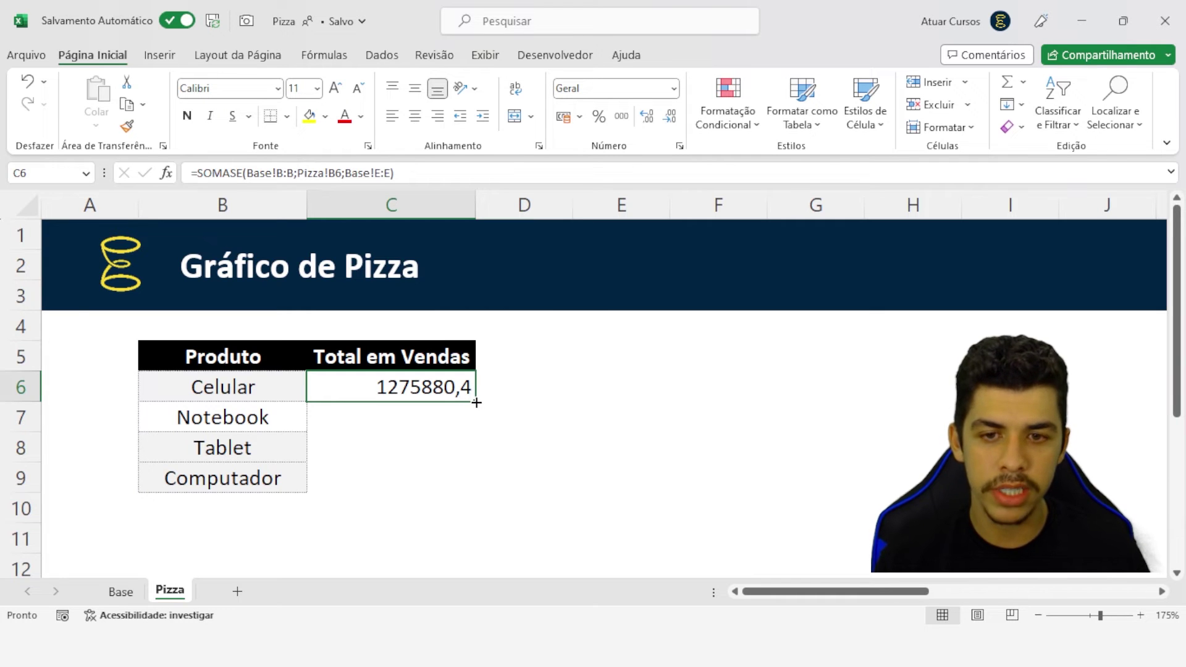
pyautogui.moveTo(476, 403); pyautogui.dragTo(470, 487)
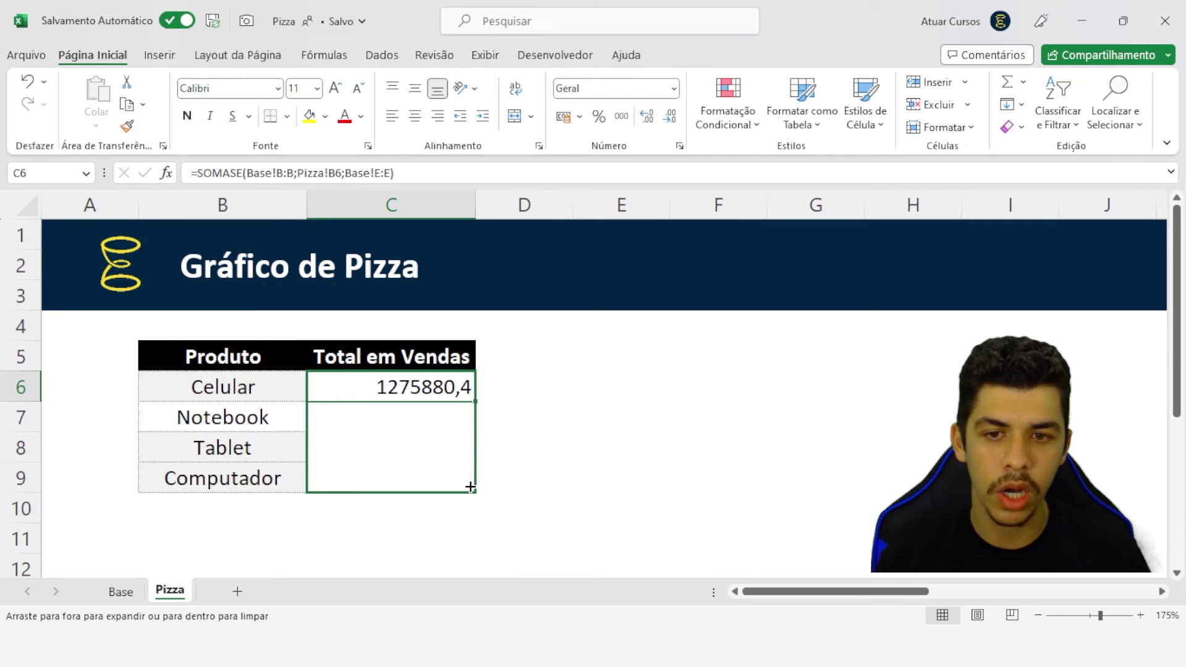
pyautogui.moveTo(471, 487); pyautogui.dragTo(484, 406)
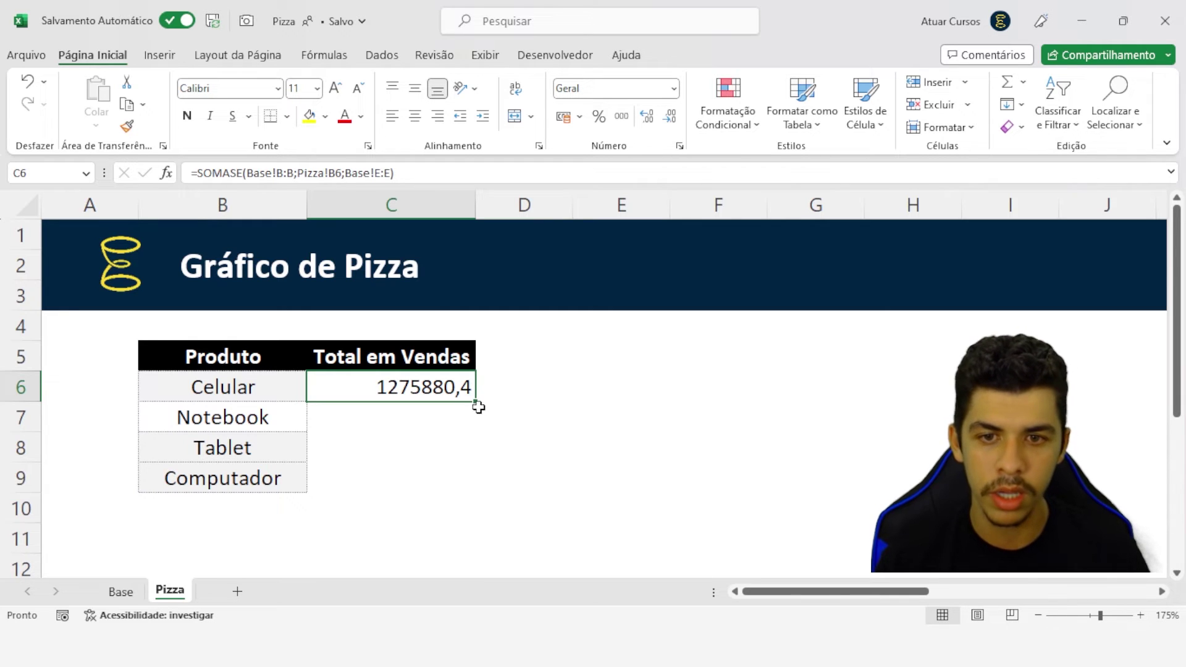
pyautogui.moveTo(476, 401); pyautogui.dragTo(477, 401)
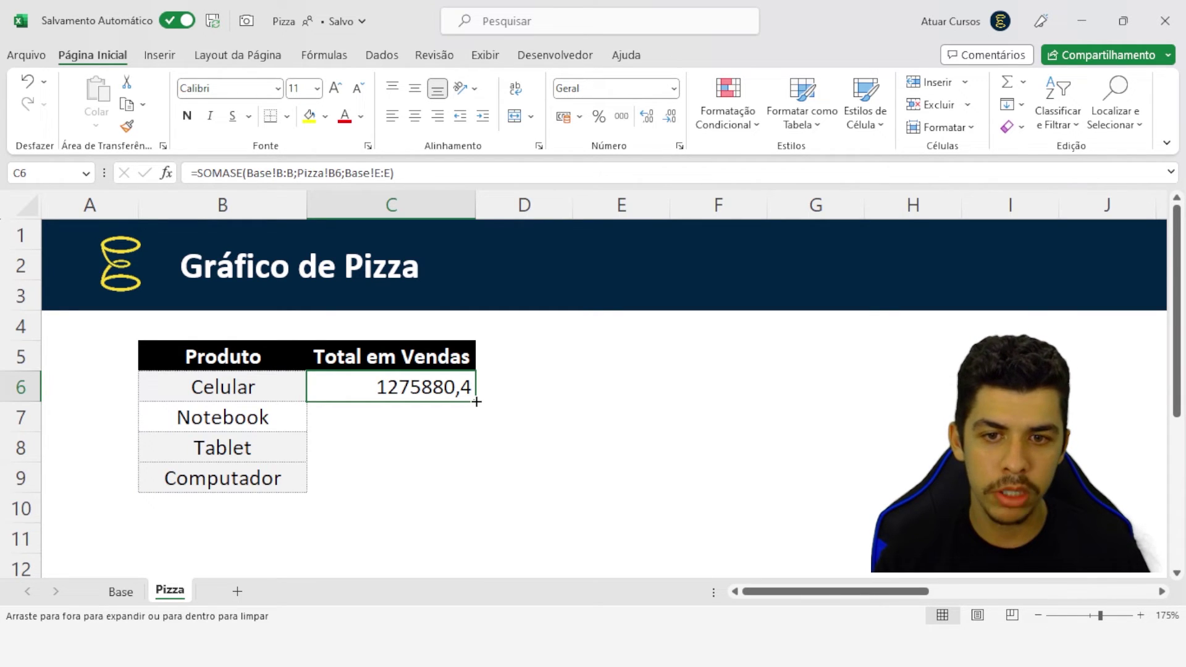
pyautogui.moveTo(481, 467); pyautogui.dragTo(483, 492)
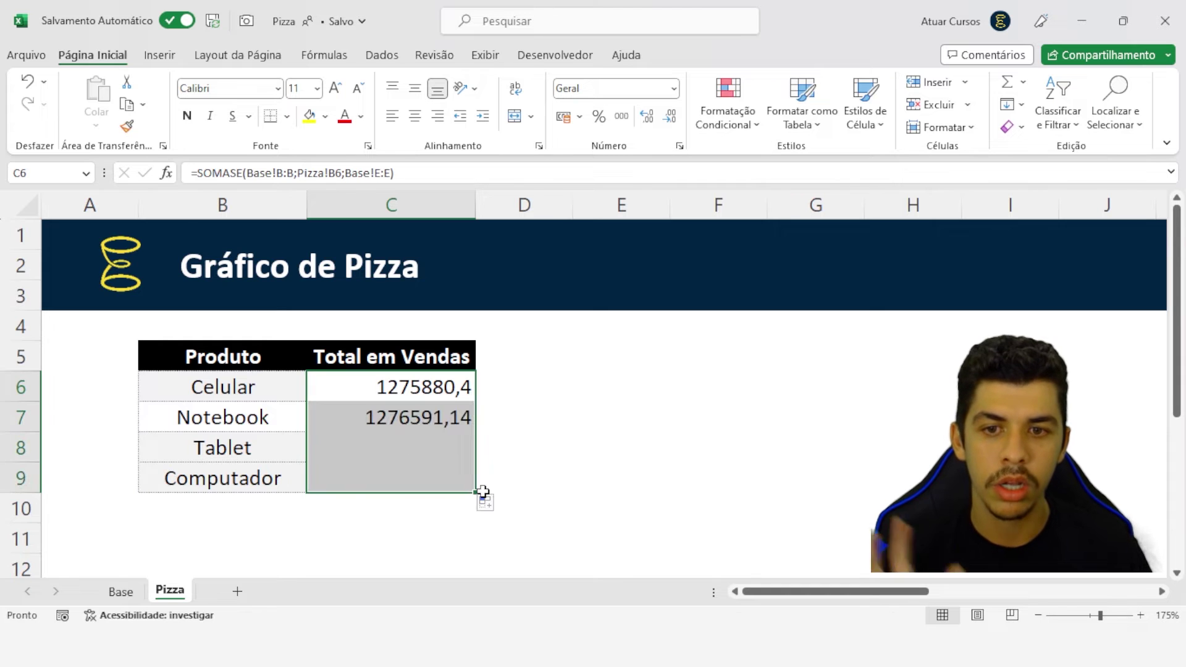
pyautogui.click(395, 418)
# Review the copied formulas in C7:C9, then format C6:C9 as R$ currency.
pyautogui.press('F2')
pyautogui.press('Return')
pyautogui.press('F2')
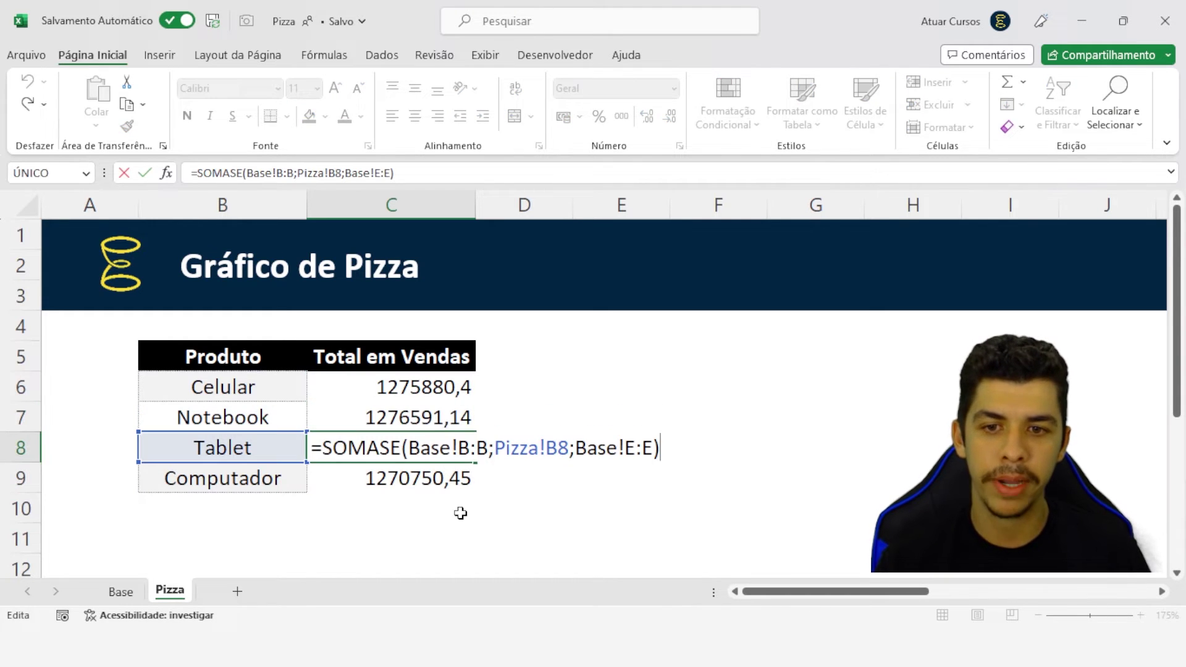
pyautogui.press('Return')
pyautogui.press('F2')
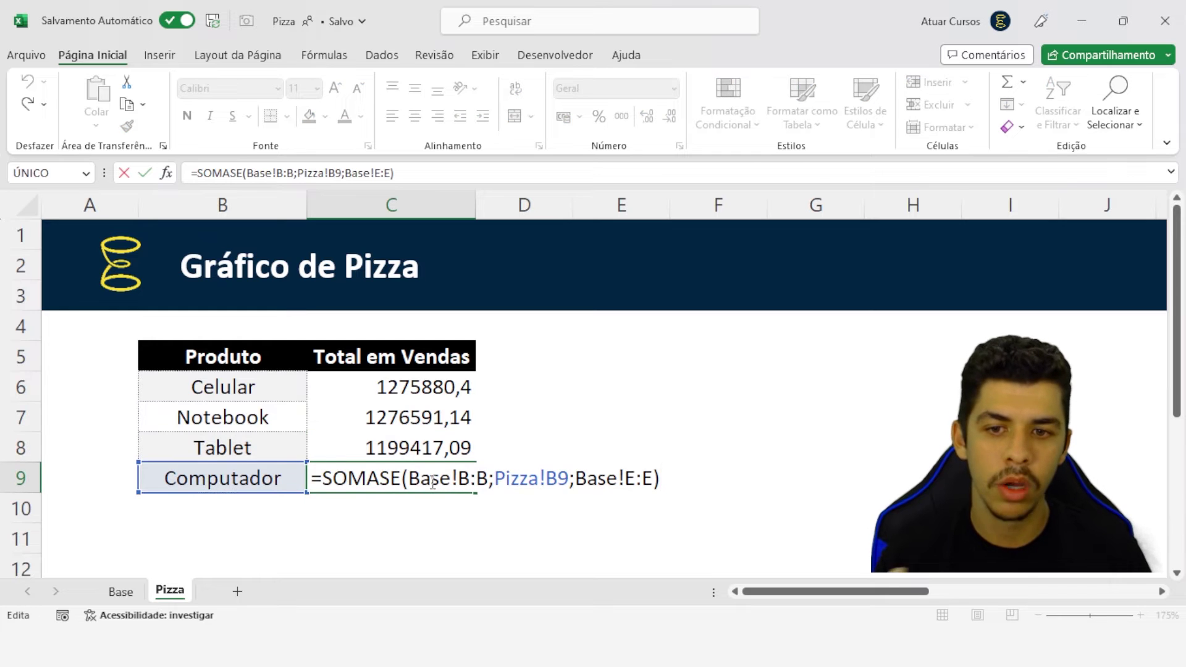
pyautogui.press('Escape')
pyautogui.moveTo(424, 388); pyautogui.dragTo(426, 477)
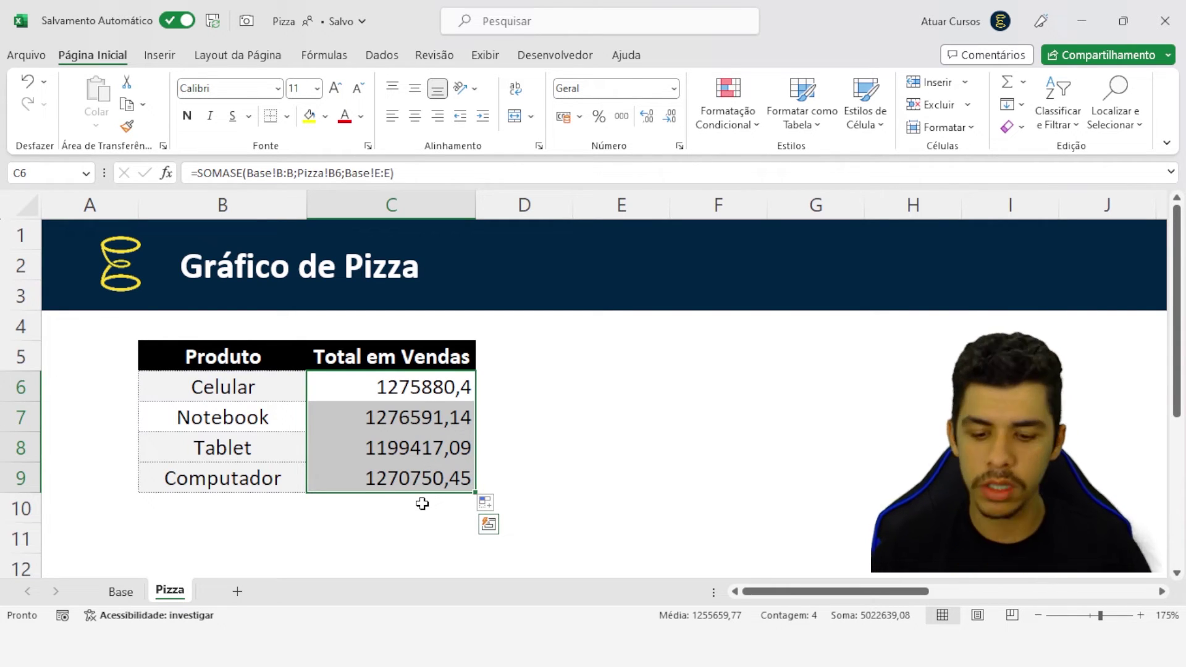
pyautogui.hotkey('ctrl', 'shift', '4')
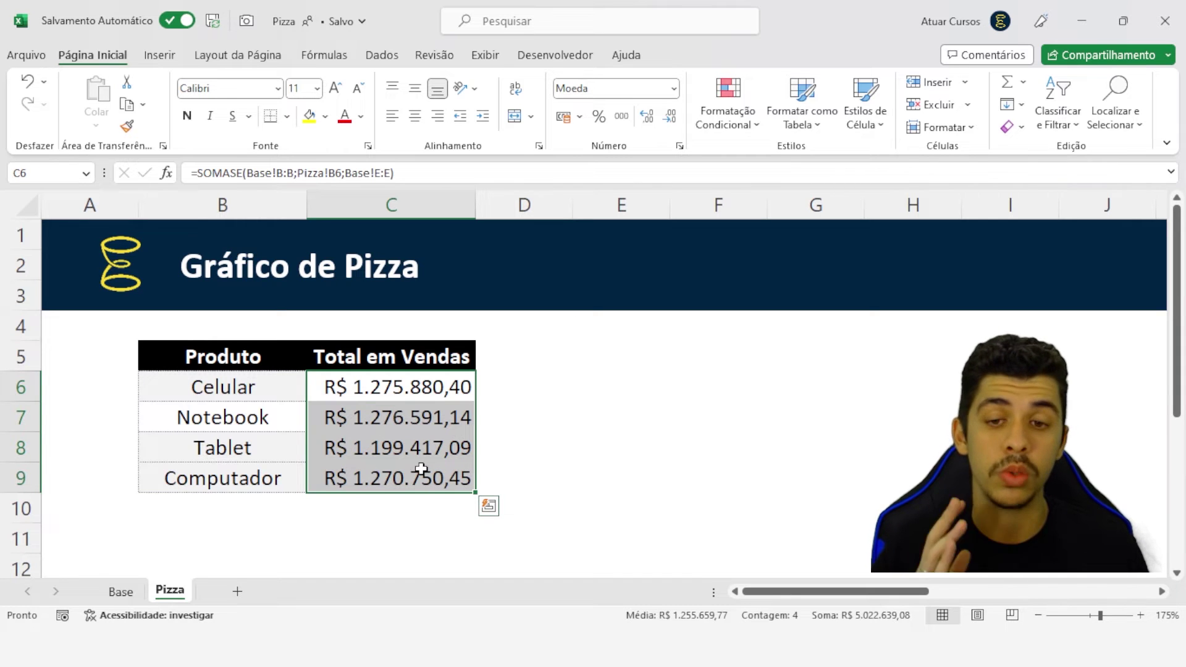
# Select the Base sheet's Valor column and confirm its sum is 5.022.639,08.
pyautogui.click(130, 593)
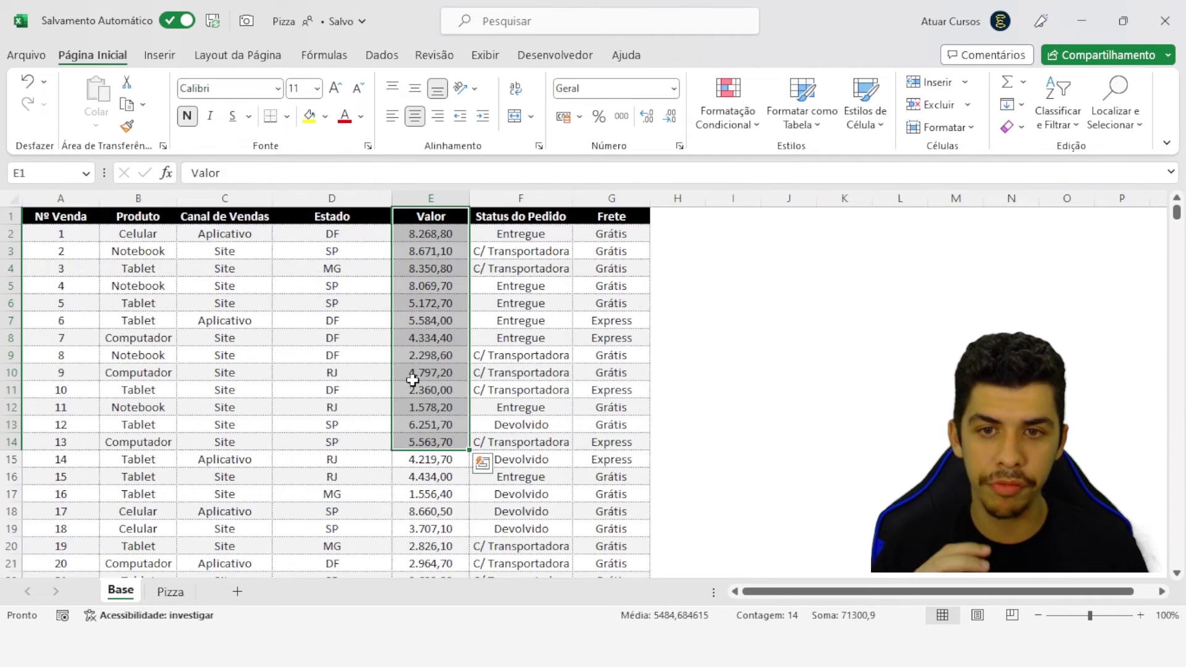
pyautogui.click(437, 230)
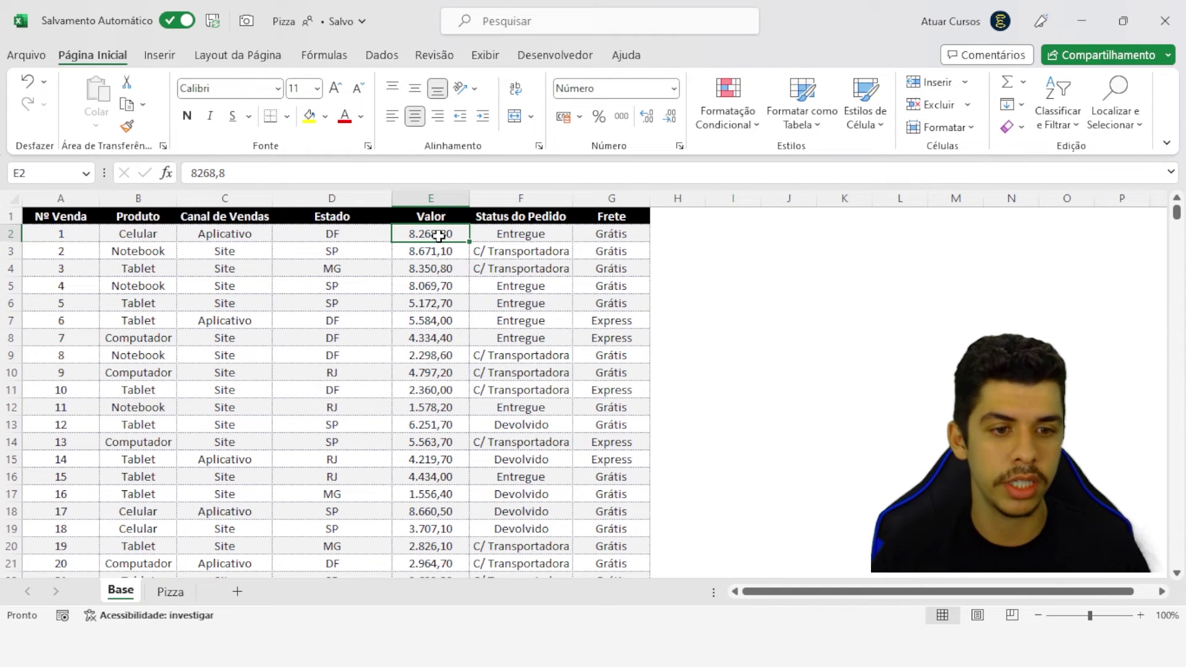
pyautogui.hotkey('ctrl', 'shift', 'Down')
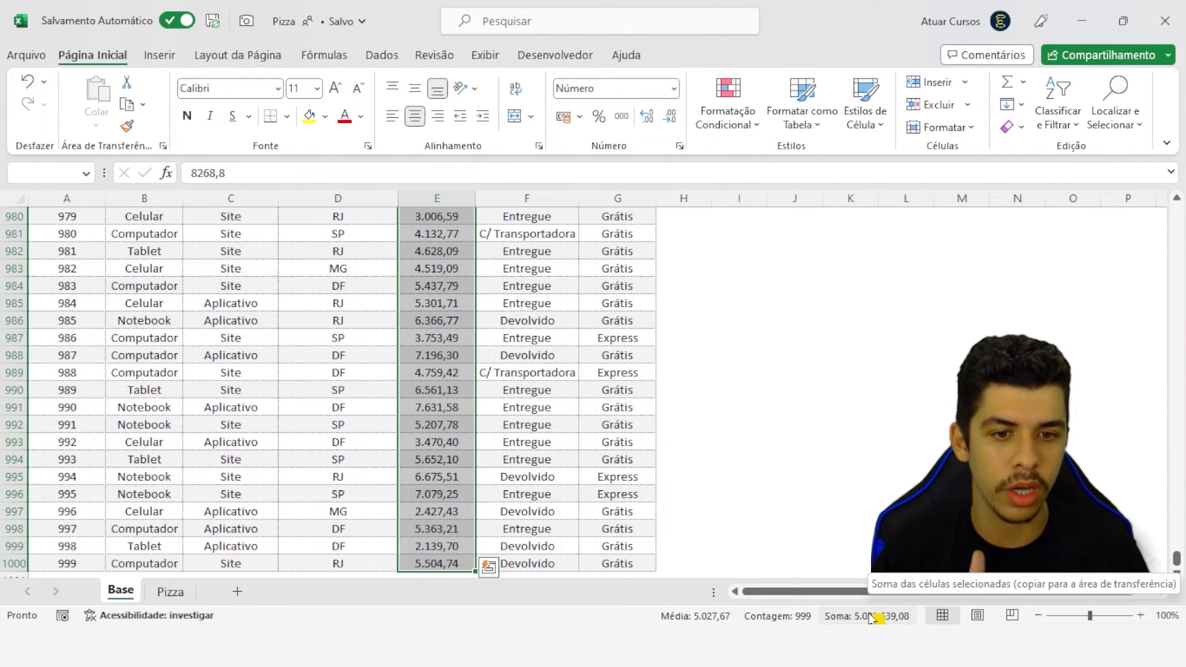
pyautogui.click(890, 617)
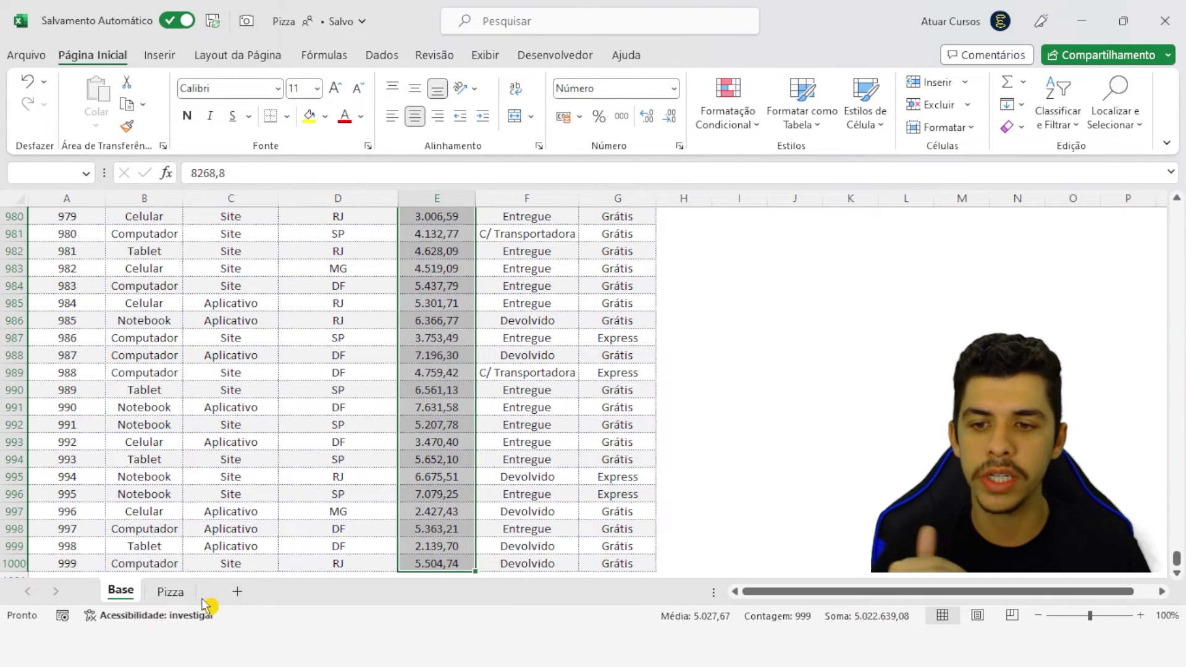
# Back on the Pizza sheet, select the entire Produto and Total em Vendas table.
pyautogui.click(182, 593)
pyautogui.click(371, 423)
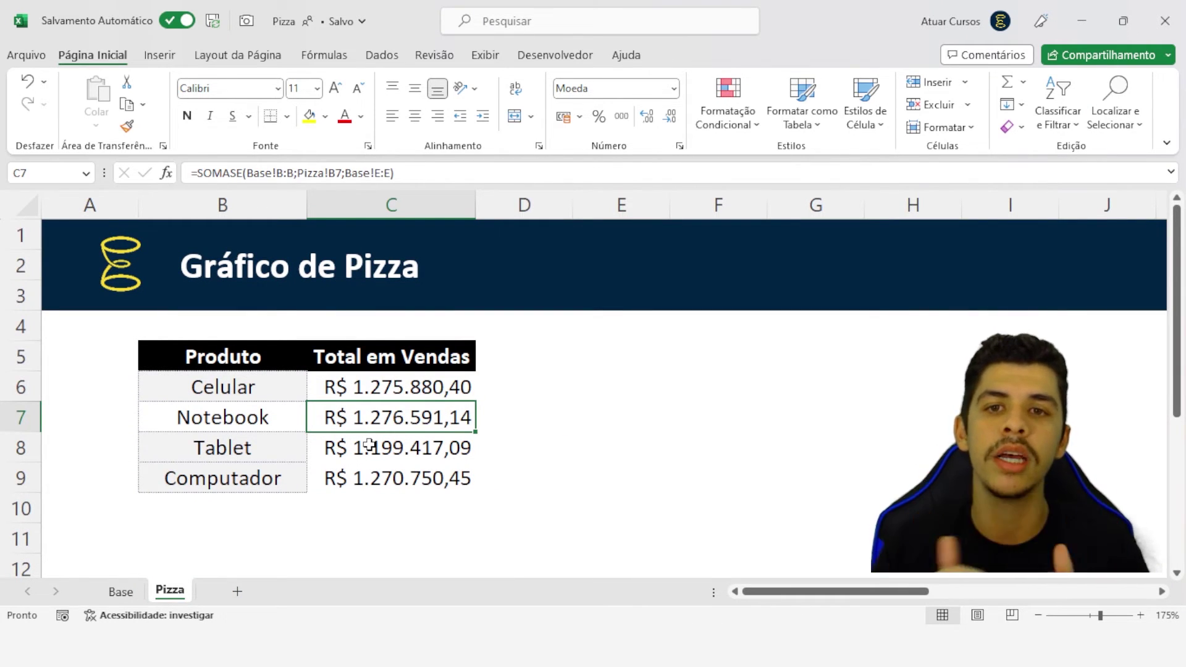
pyautogui.press('Up')
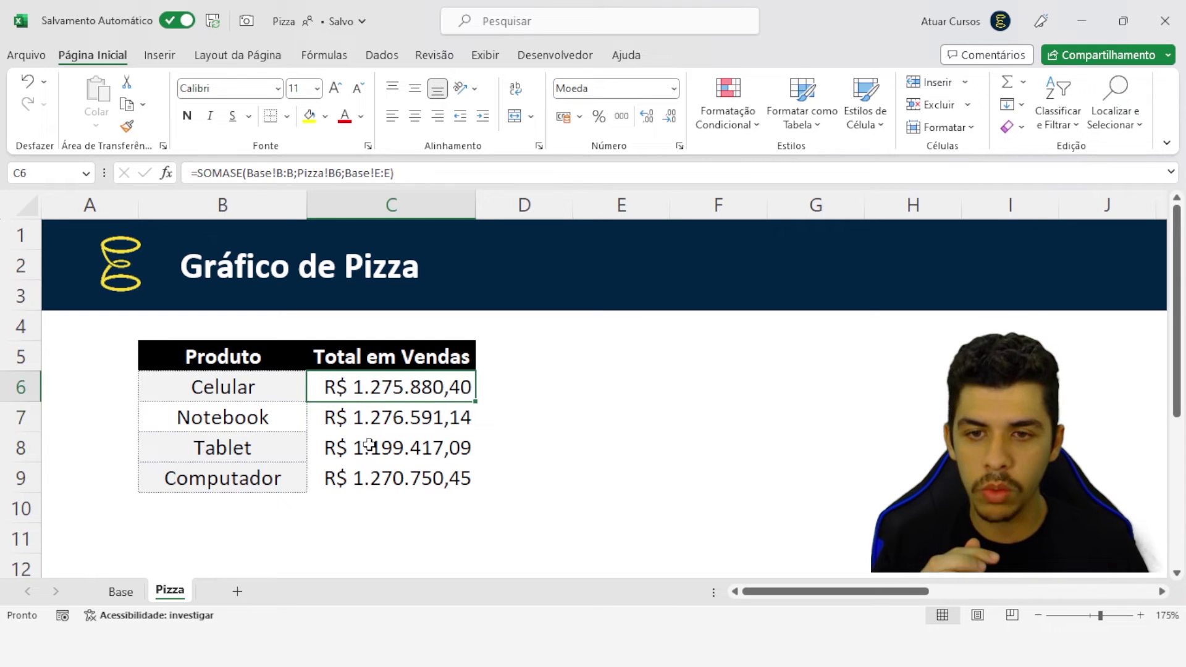
pyautogui.press('Left')
pyautogui.press('Down')
pyautogui.press('Down')
pyautogui.press('Down')
pyautogui.press('Right')
pyautogui.press('Up')
pyautogui.press('Up')
pyautogui.press('Left')
pyautogui.press('Down')
pyautogui.press('Right')
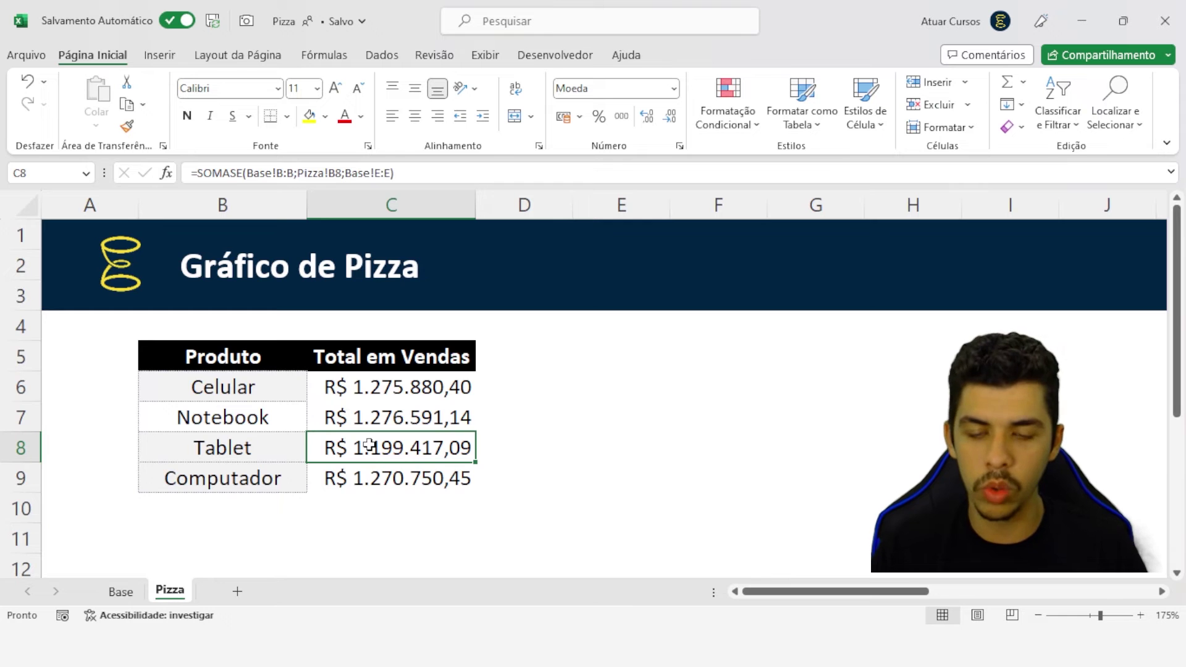
pyautogui.hotkey('ctrl', 'a')
pyautogui.hotkey('ctrl', 'q')
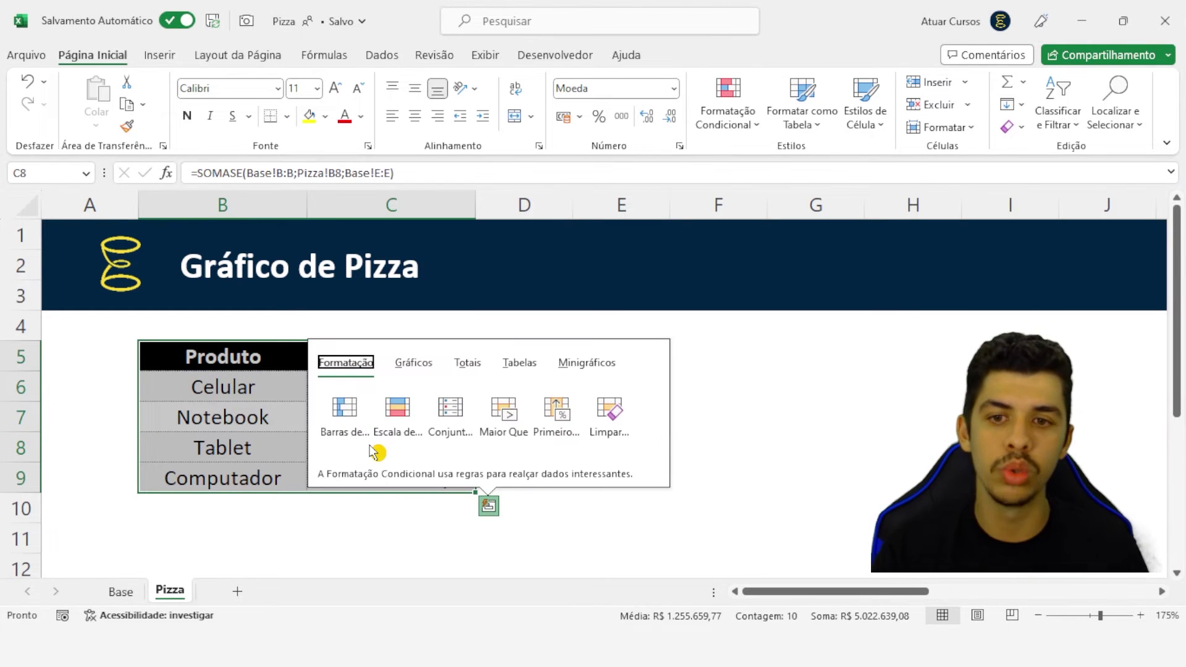
# Select the Produto and Total em Vendas table B5:C9, starting from the Celular cell.
pyautogui.click(297, 392)
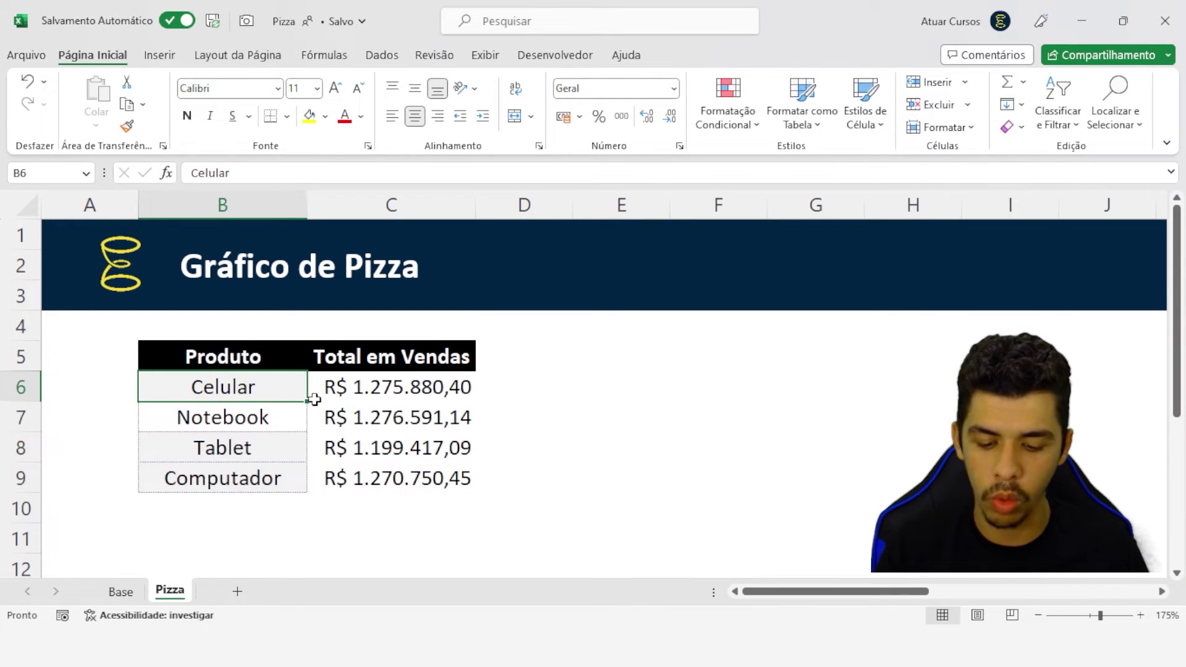
pyautogui.hotkey('ctrl', 'a')
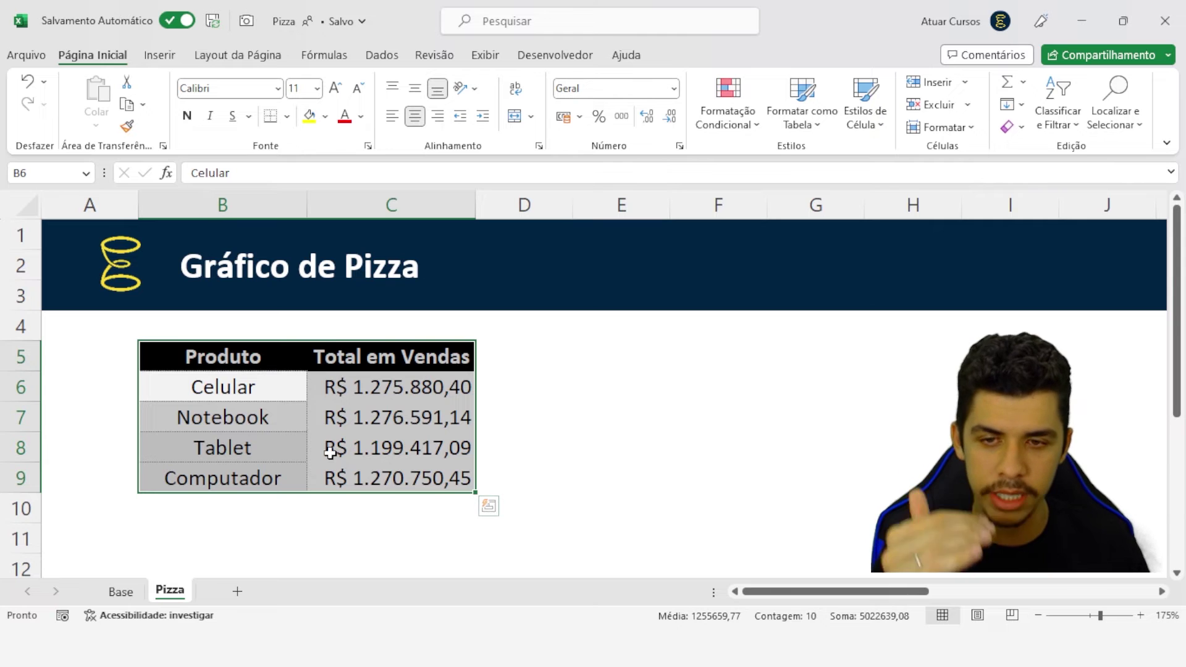
# Insert a plain 2D pie chart of the four products' sales totals from Inserir.
pyautogui.click(168, 58)
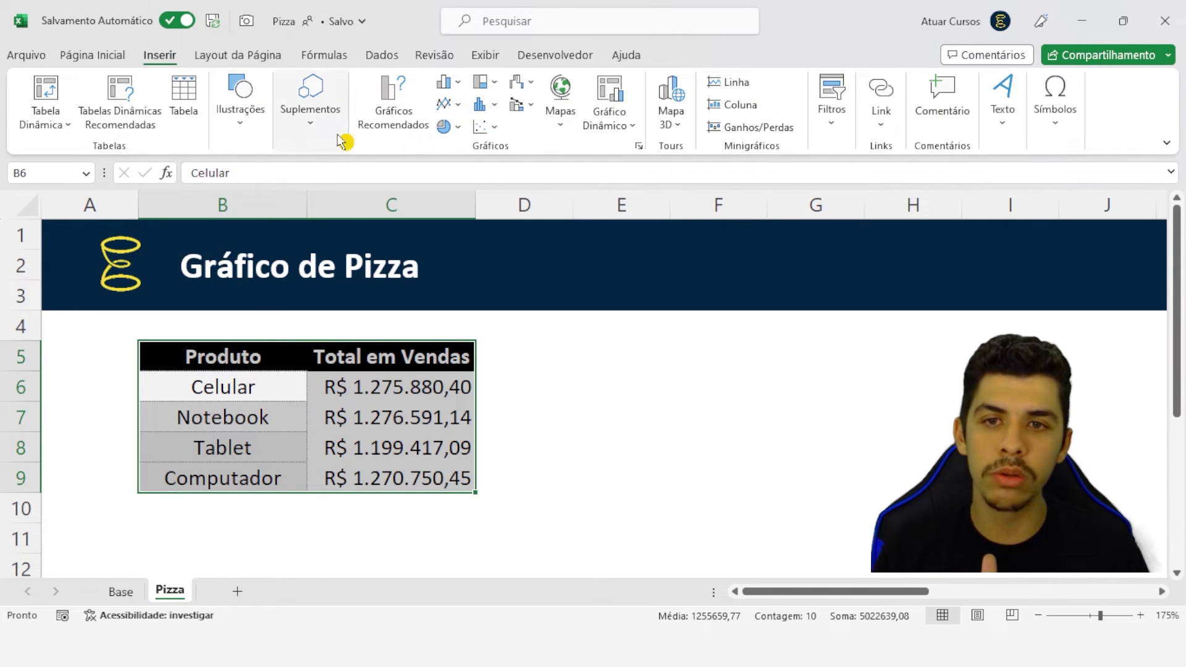
pyautogui.click(460, 129)
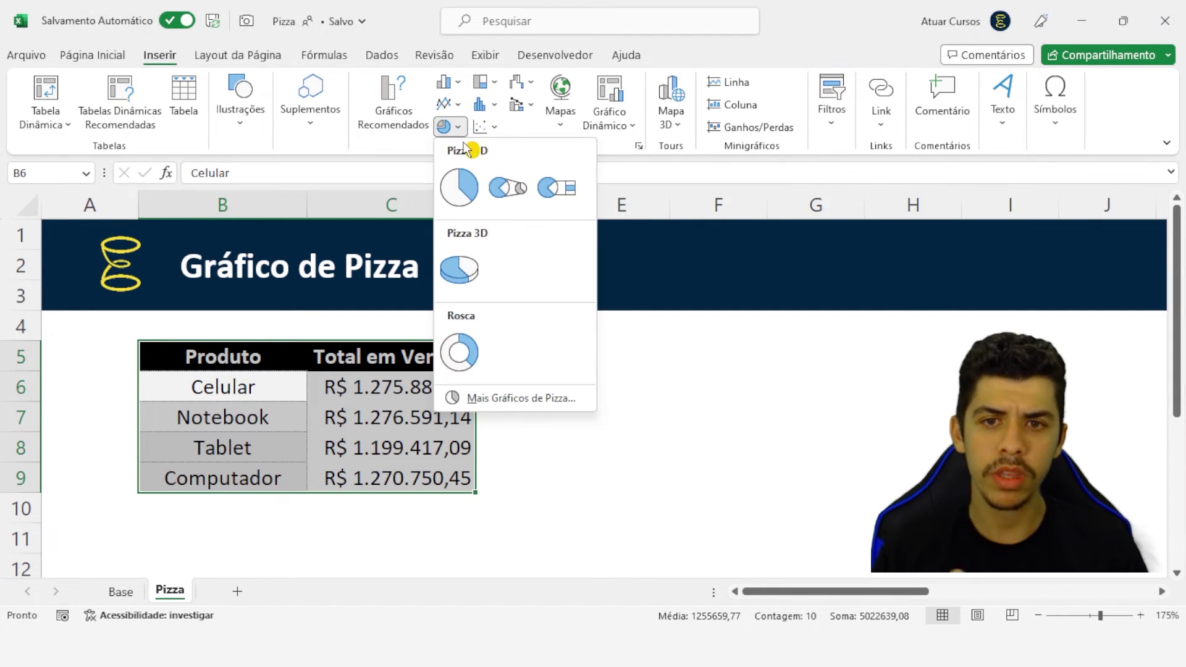
pyautogui.click(468, 197)
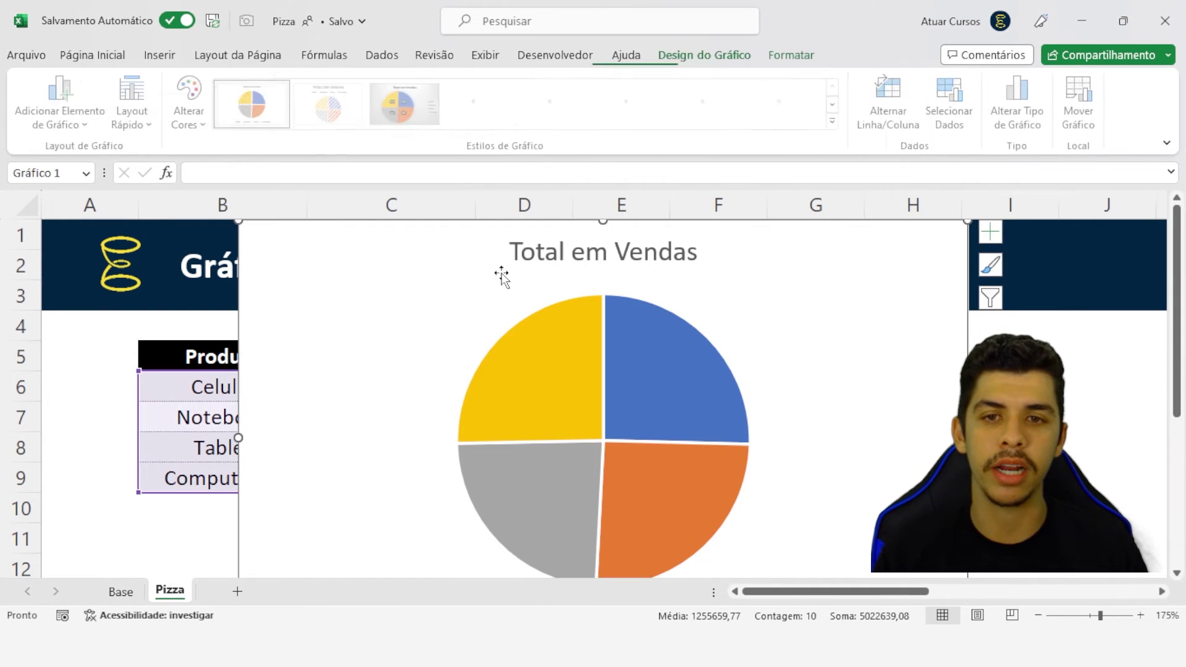
# Move the pie chart beside the table, nudging it slightly to the left.
pyautogui.keyDown('ctrl'); pyautogui.scroll(-3, 210, 324); pyautogui.keyUp('ctrl')
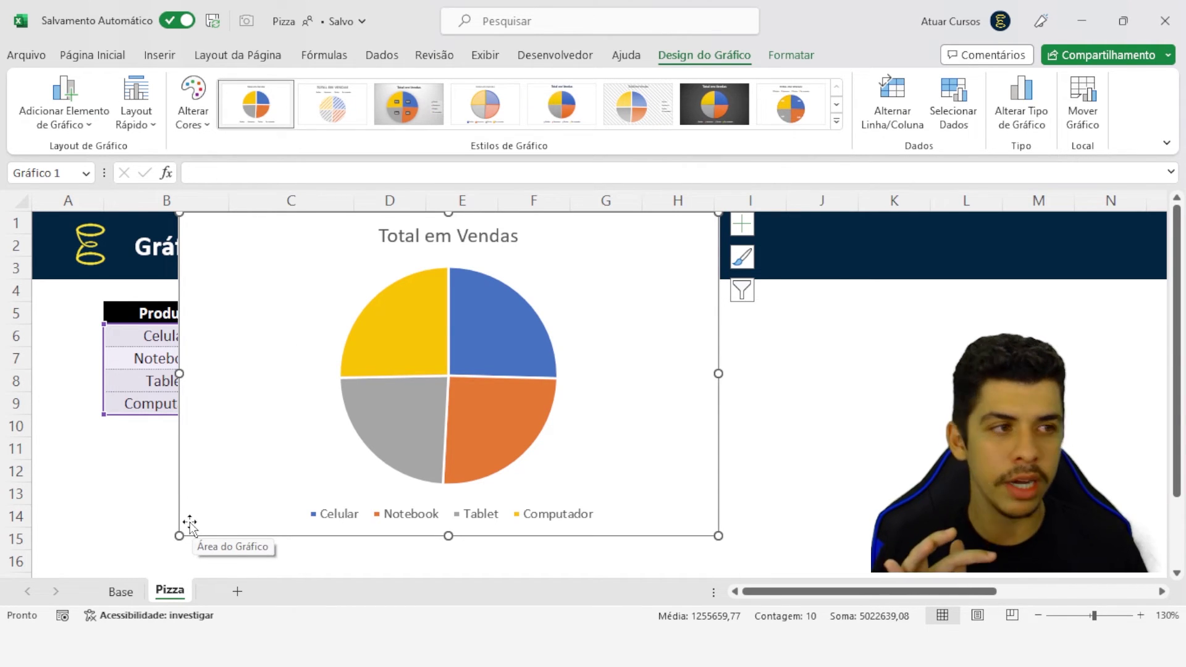
pyautogui.moveTo(190, 524)
pyautogui.mouseDown()
pyautogui.moveTo(398, 537)
pyautogui.moveTo(374, 527)
pyautogui.mouseUp()
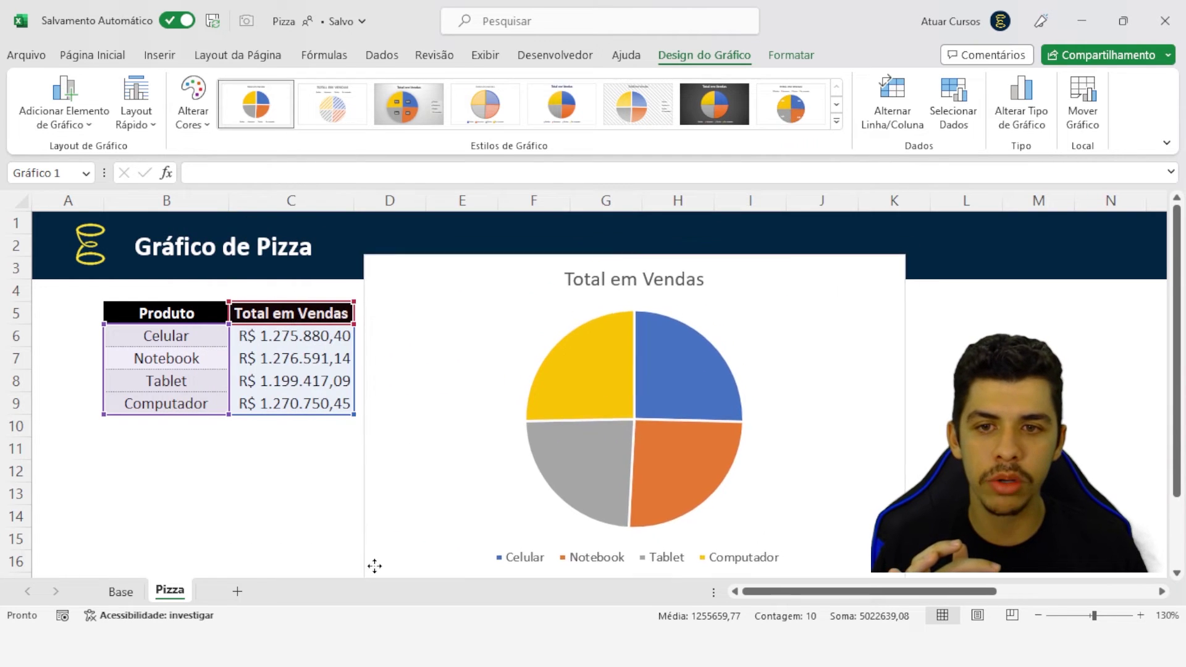
pyautogui.scroll(-2, 374, 527)
pyautogui.scroll(3, 374, 527)
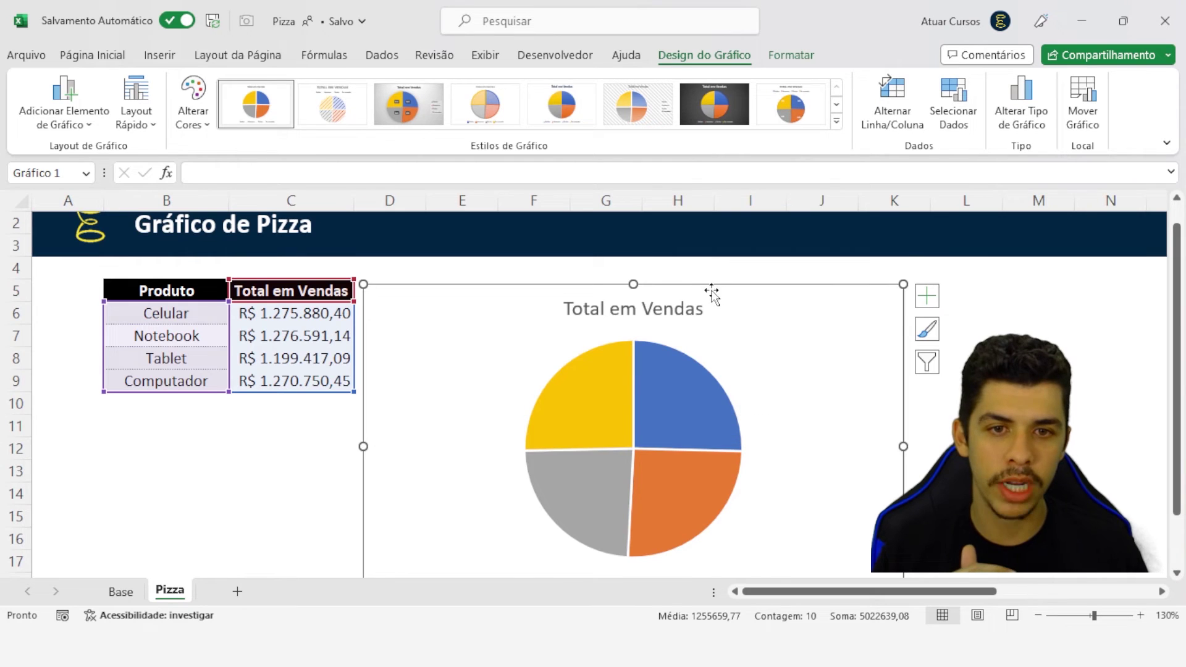
pyautogui.moveTo(709, 294)
pyautogui.mouseDown()
pyautogui.moveTo(532, 268)
pyautogui.moveTo(730, 268)
pyautogui.mouseUp()
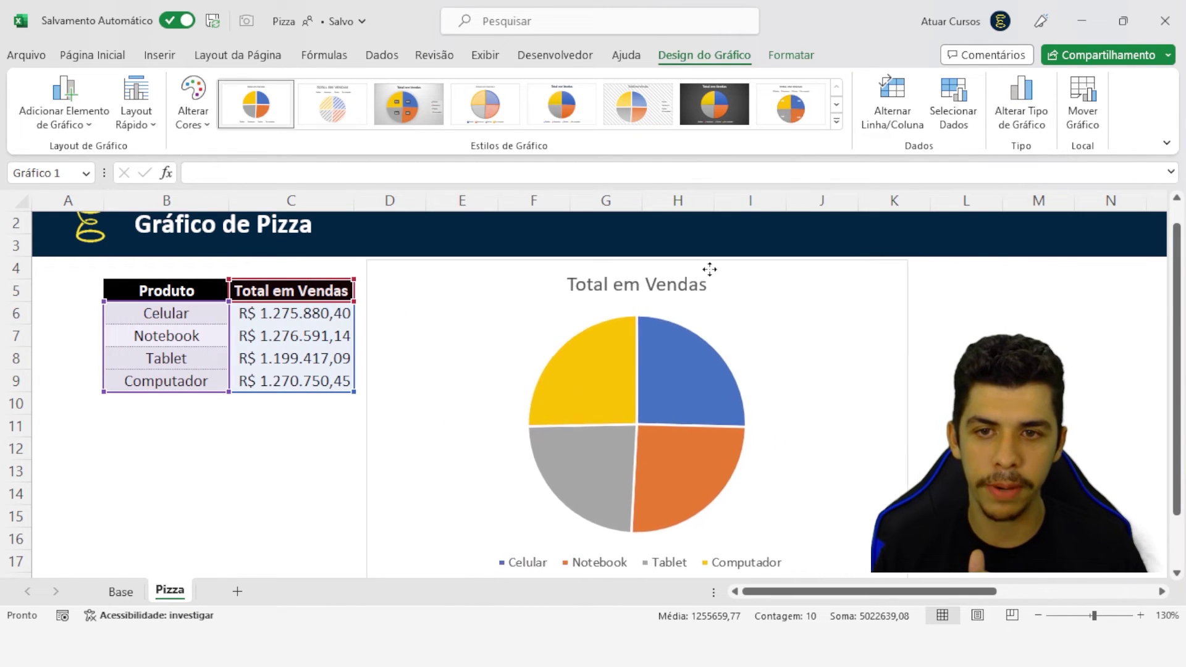
pyautogui.moveTo(730, 268); pyautogui.dragTo(712, 268)
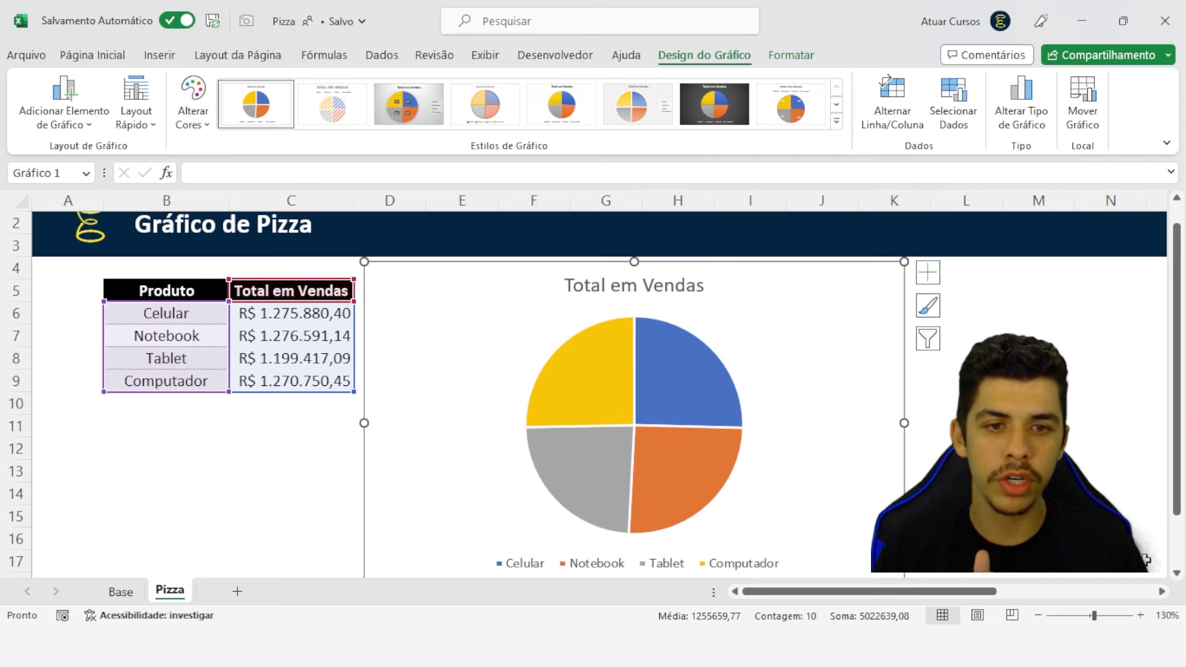
# Shrink the pie chart by pulling its bottom-right corner inward.
pyautogui.click(1162, 592)
pyautogui.scroll(-1, 576, 480)
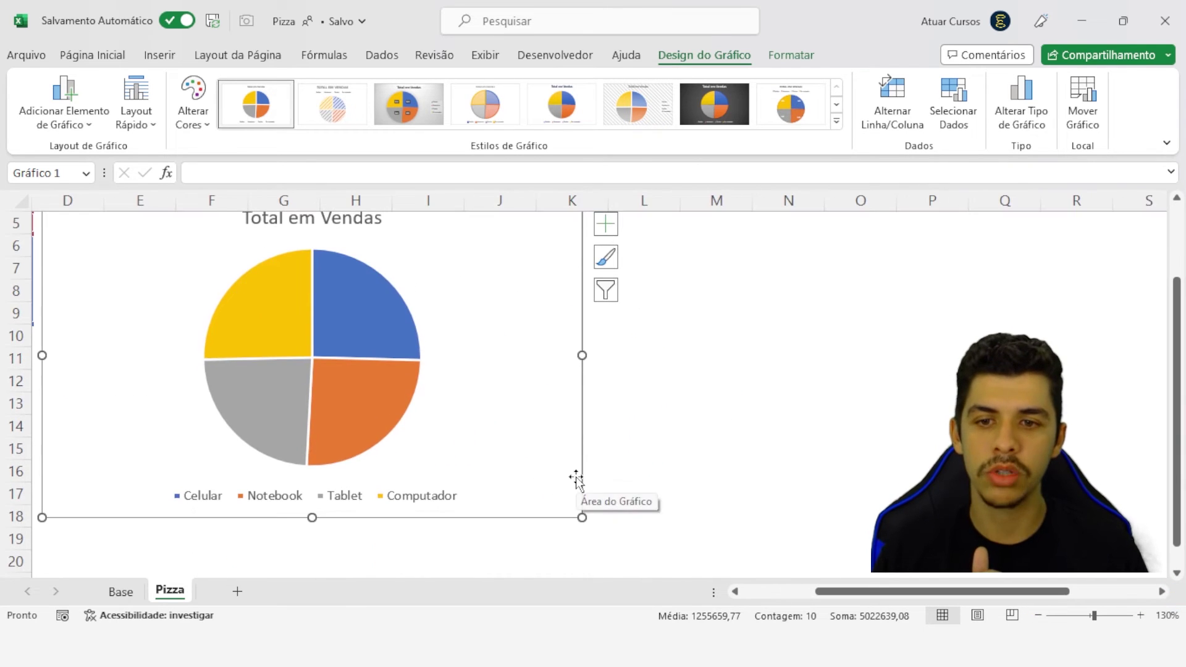
pyautogui.moveTo(582, 518); pyautogui.dragTo(504, 442)
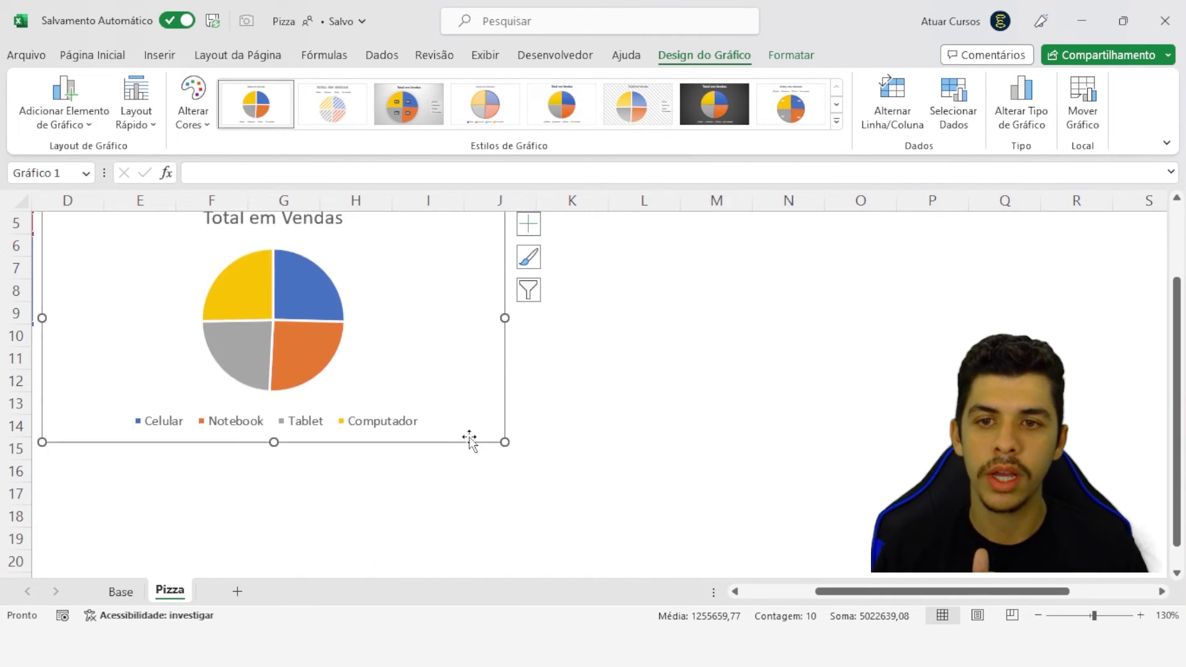
pyautogui.scroll(1, 443, 437)
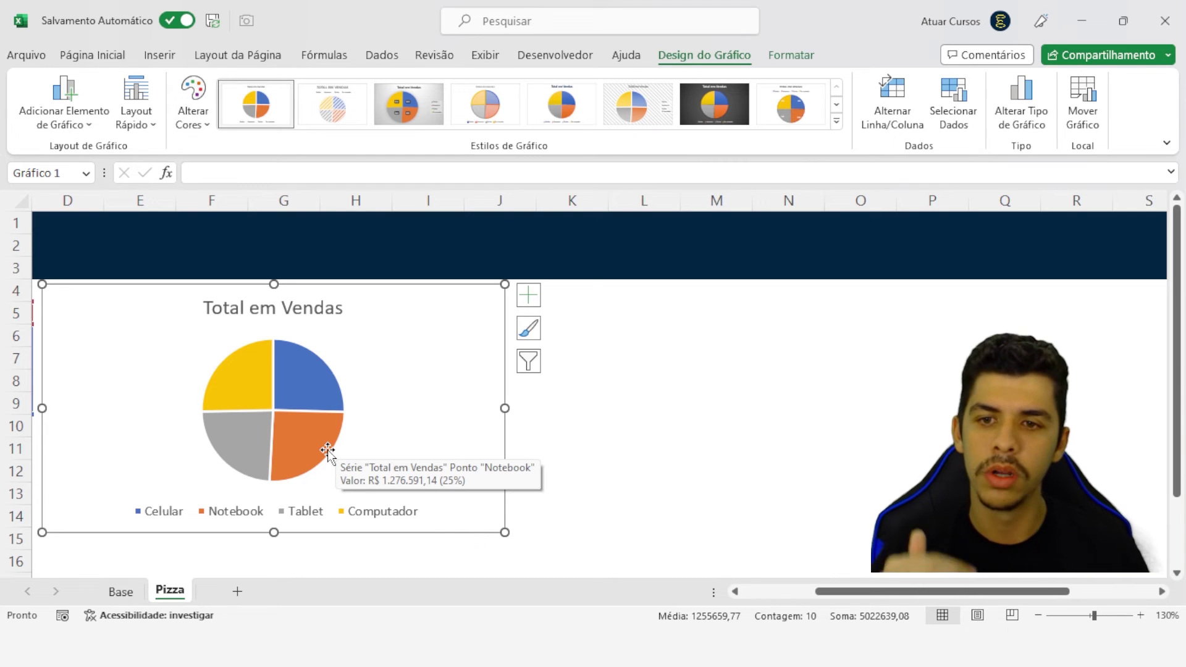
# Add Rótulos de Dados showing each slice's R$ sales value to the pie chart.
pyautogui.click(535, 299)
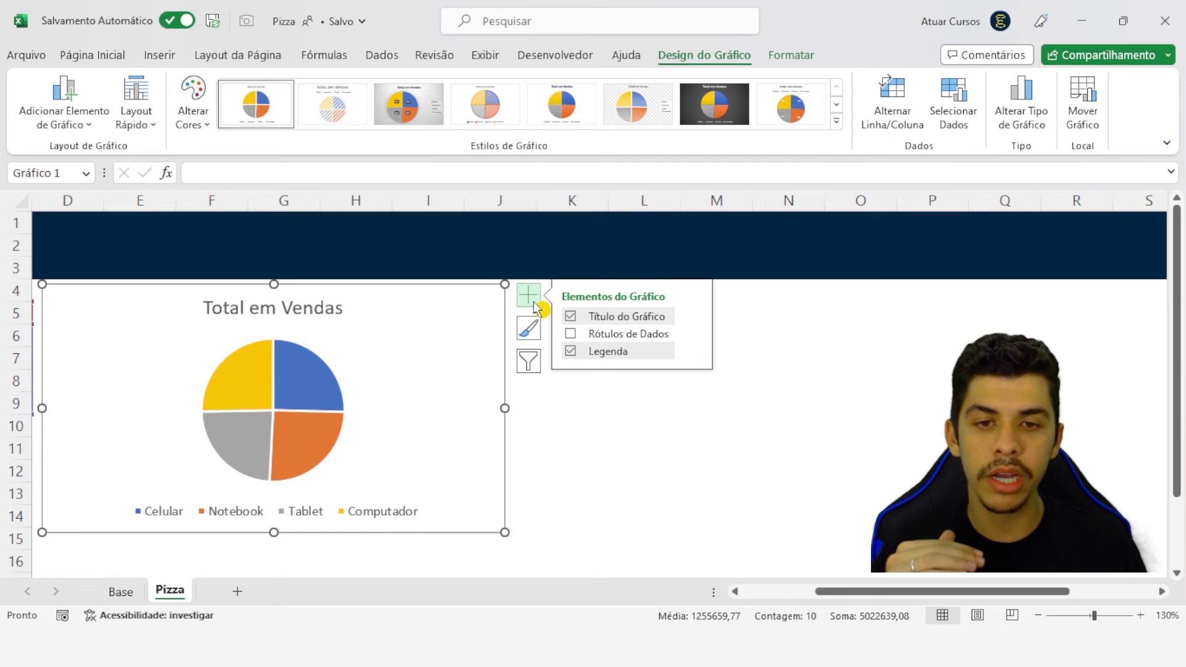
pyautogui.click(573, 340)
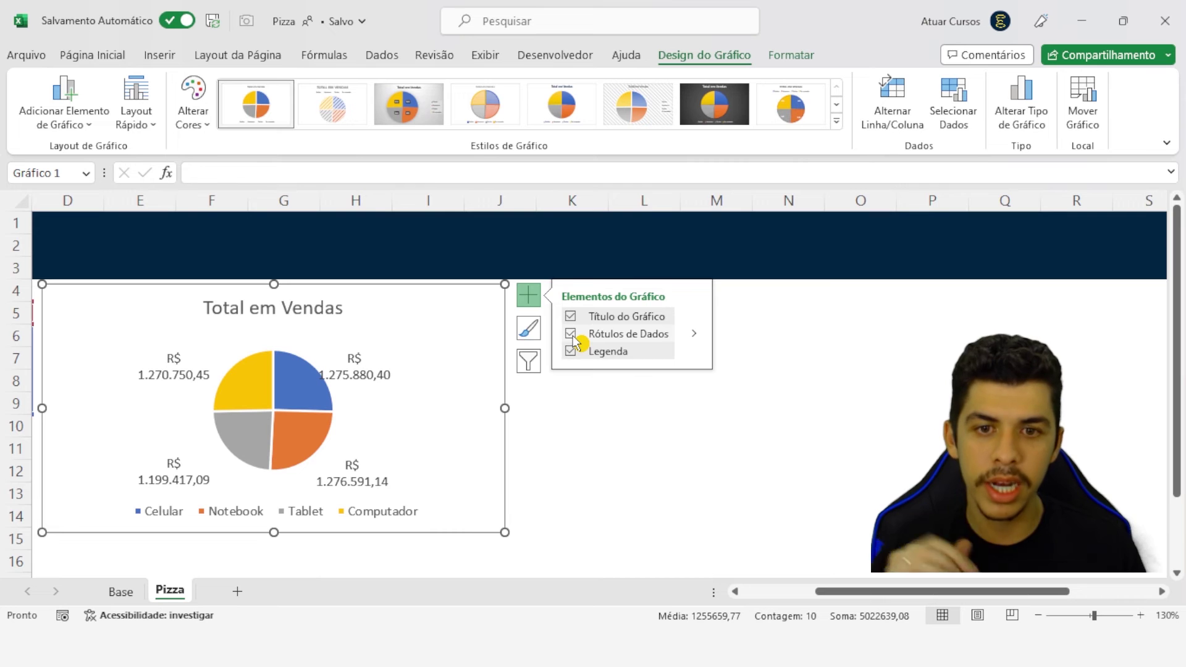
pyautogui.click(695, 335)
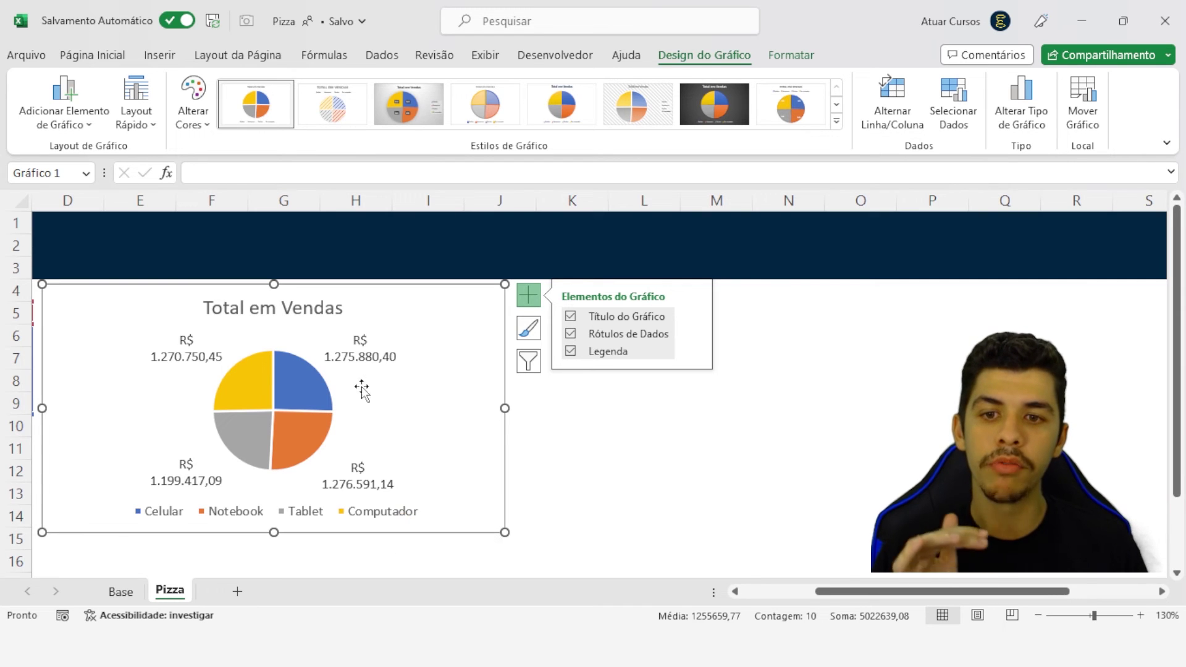
# Open Formatar Rótulos de Dados for the pie chart's data labels.
pyautogui.rightClick(362, 354)
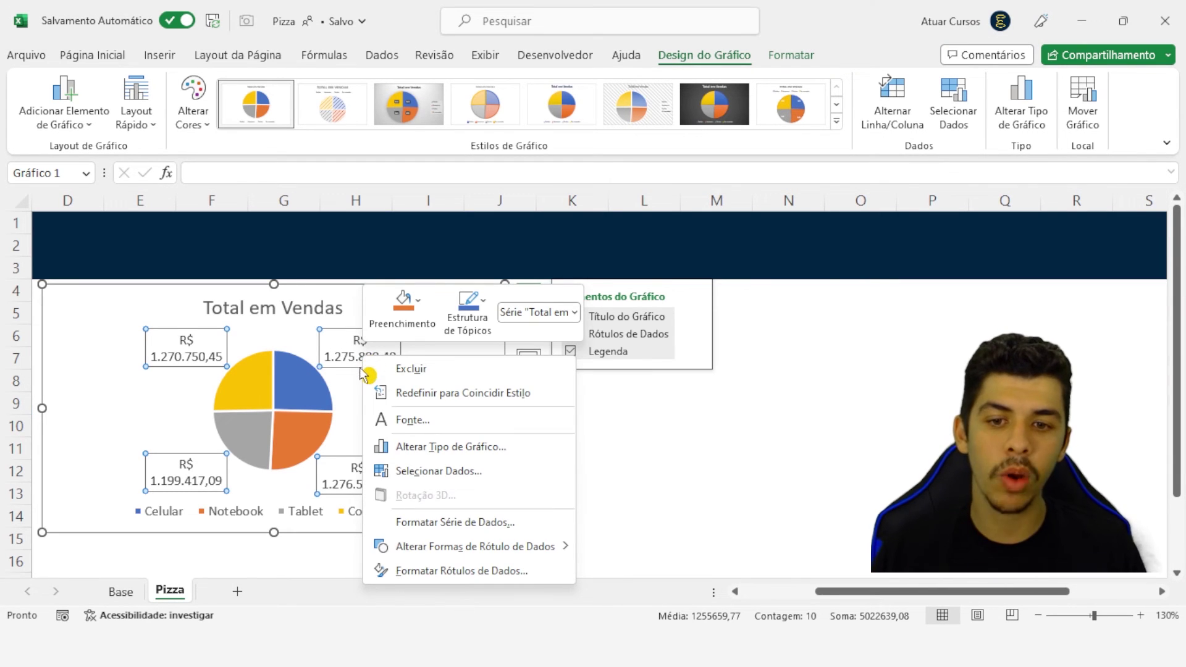
pyautogui.click(447, 569)
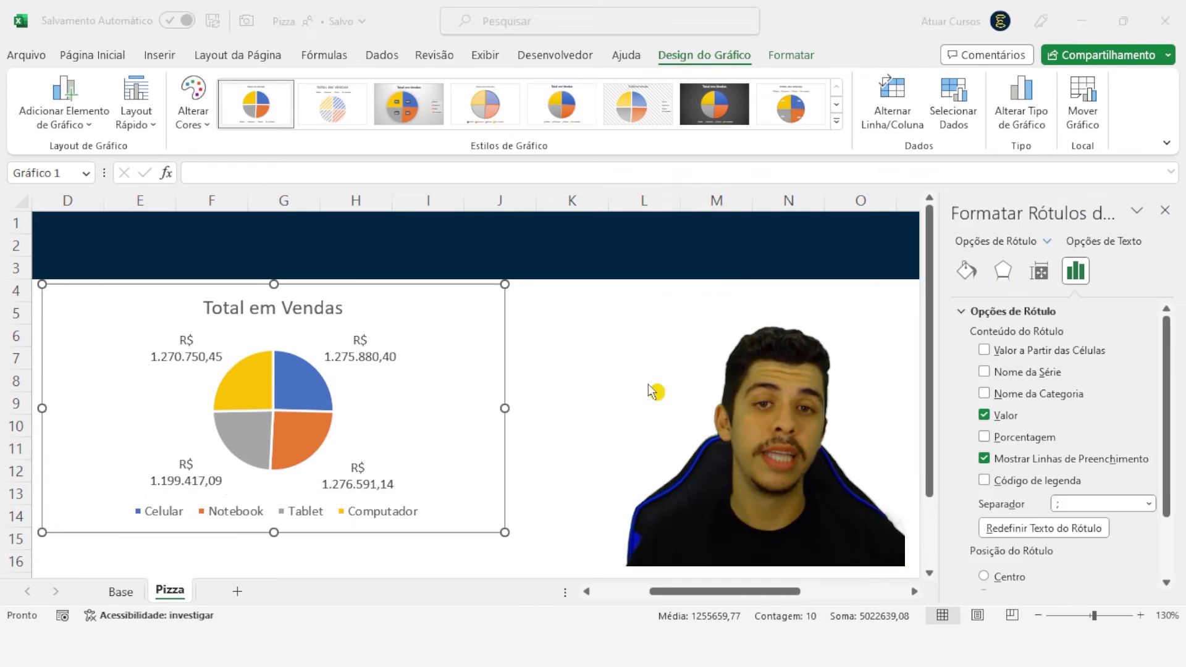
pyautogui.click(643, 425)
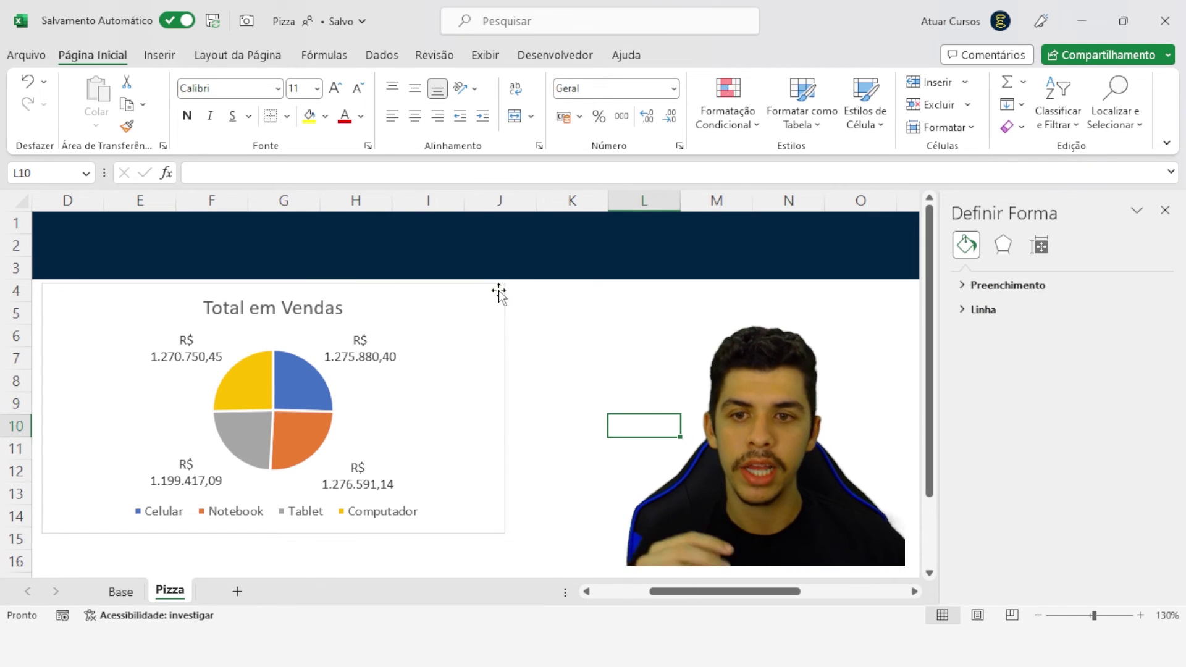
pyautogui.click(351, 364)
pyautogui.click(353, 358)
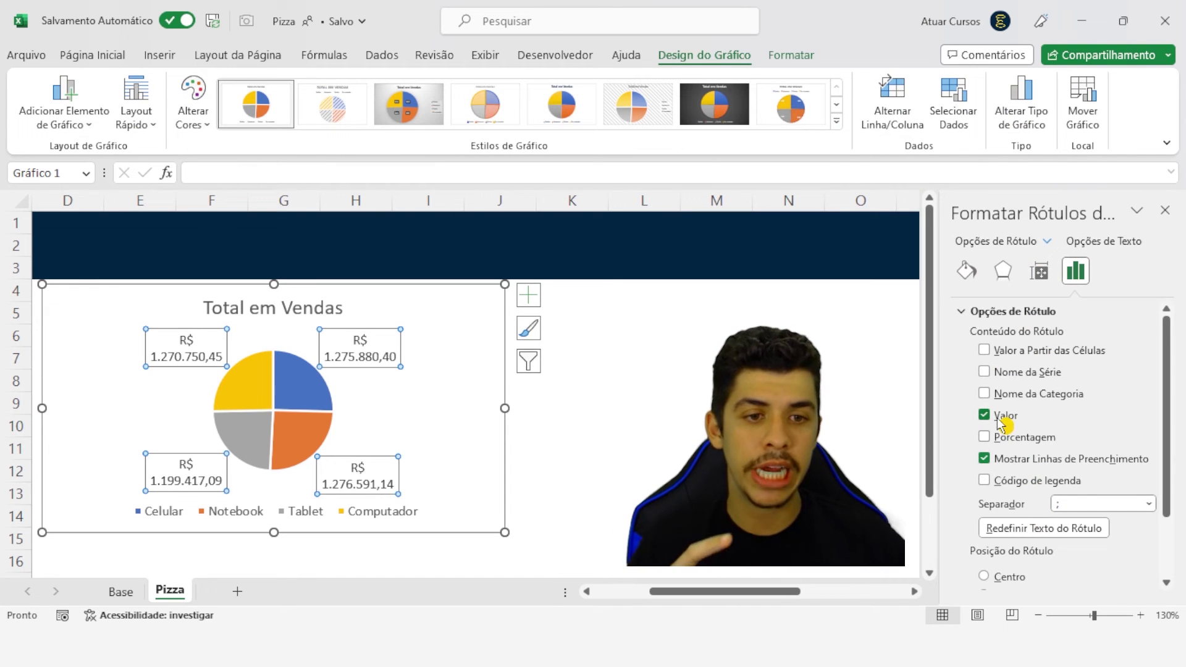
# Set the labels to Nome da Categoria and Porcentagem, with Valor unchecked.
pyautogui.click(984, 438)
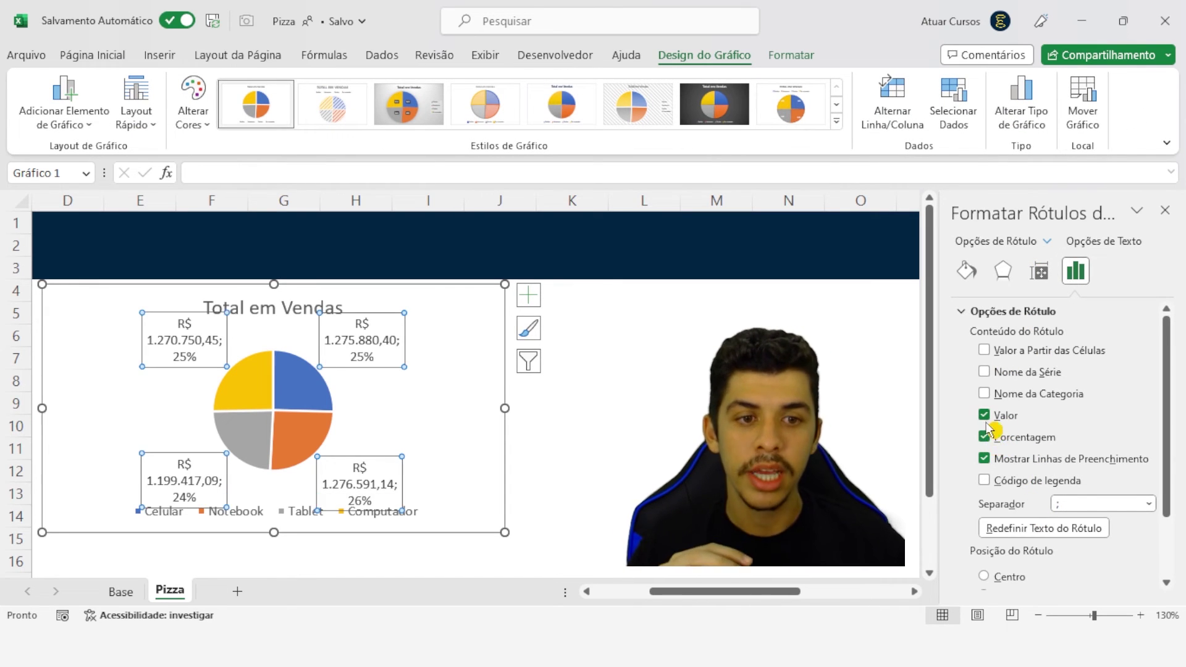
pyautogui.click(985, 394)
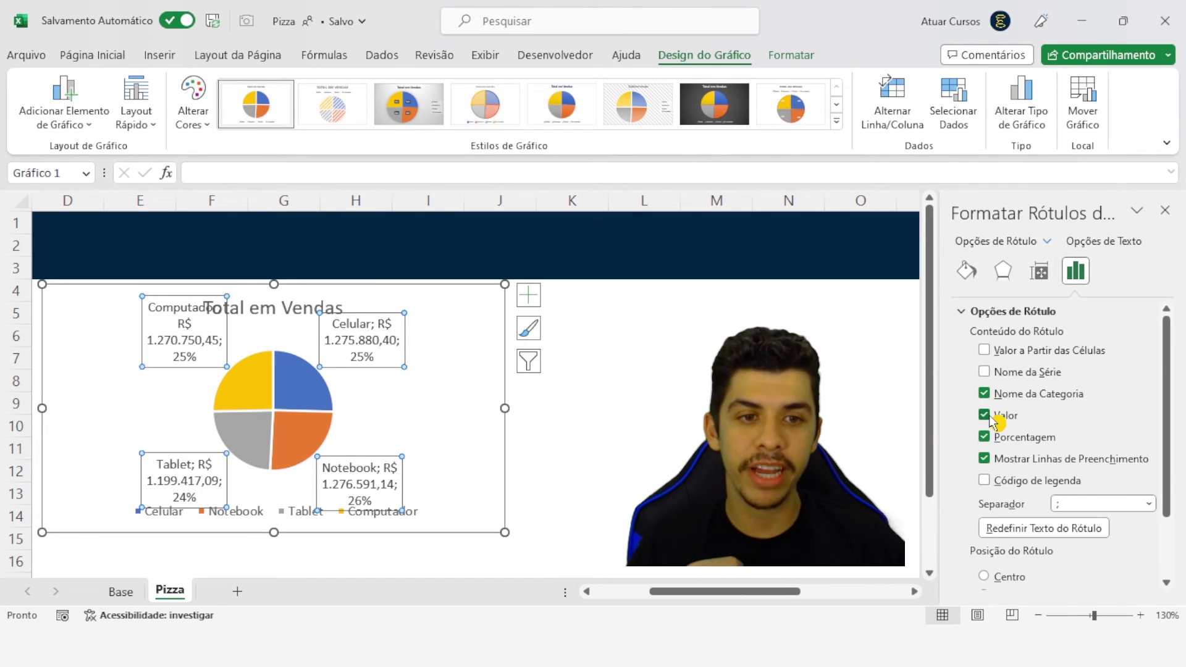
pyautogui.click(985, 416)
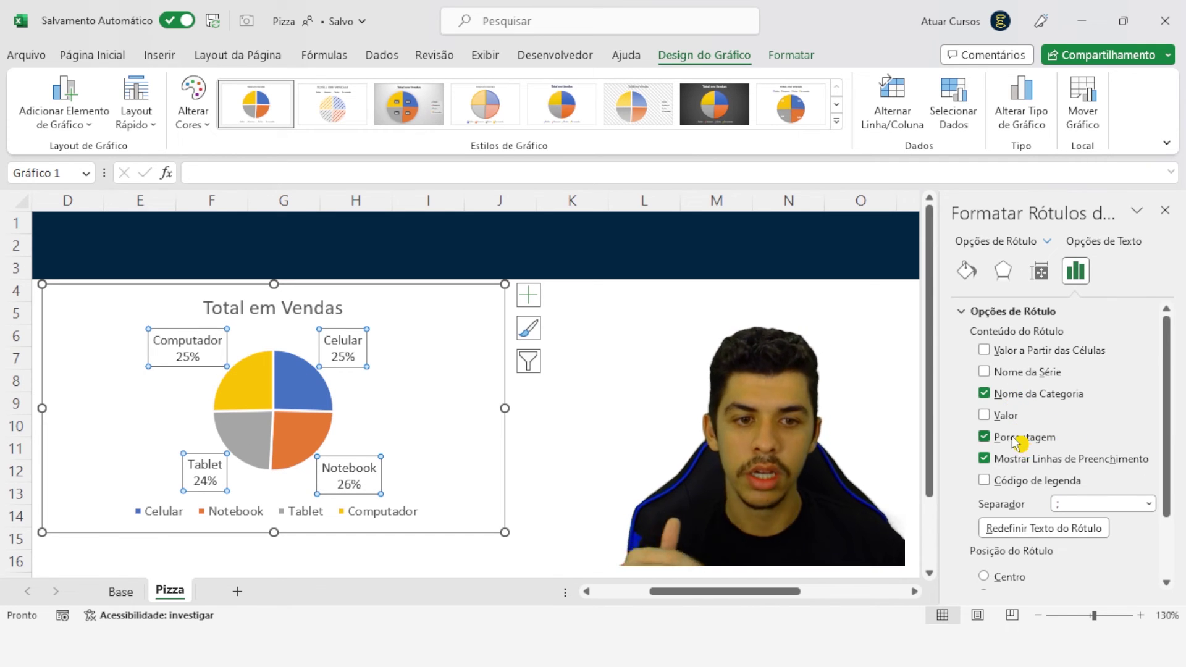
pyautogui.click(987, 396)
pyautogui.click(985, 416)
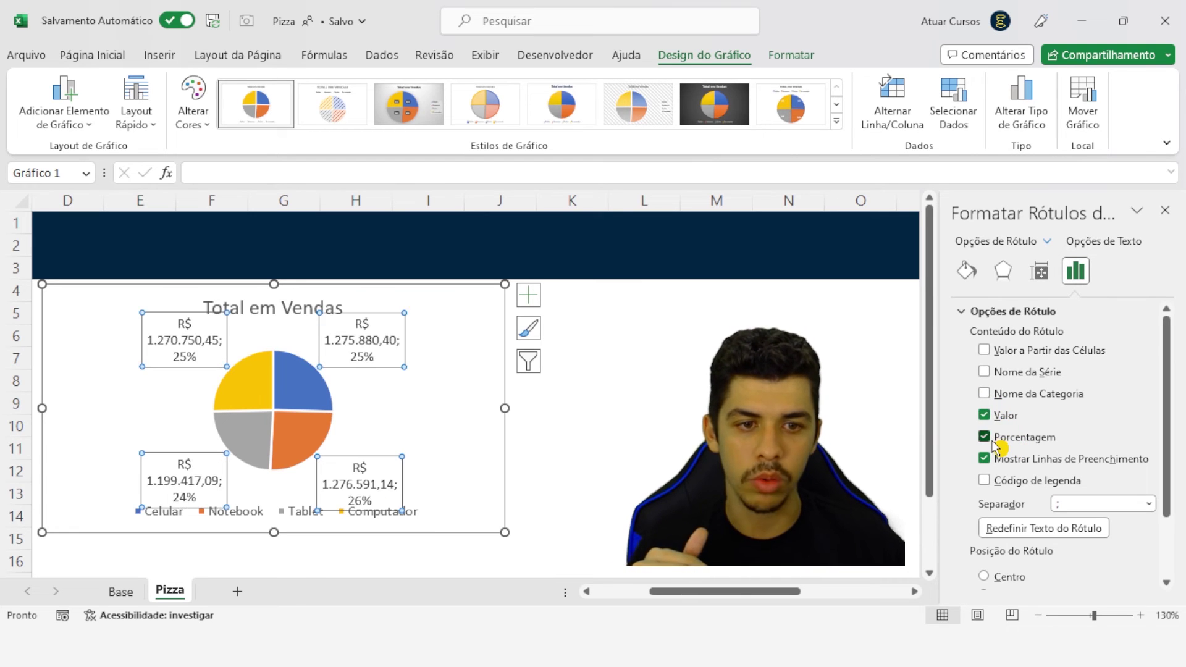
pyautogui.click(986, 437)
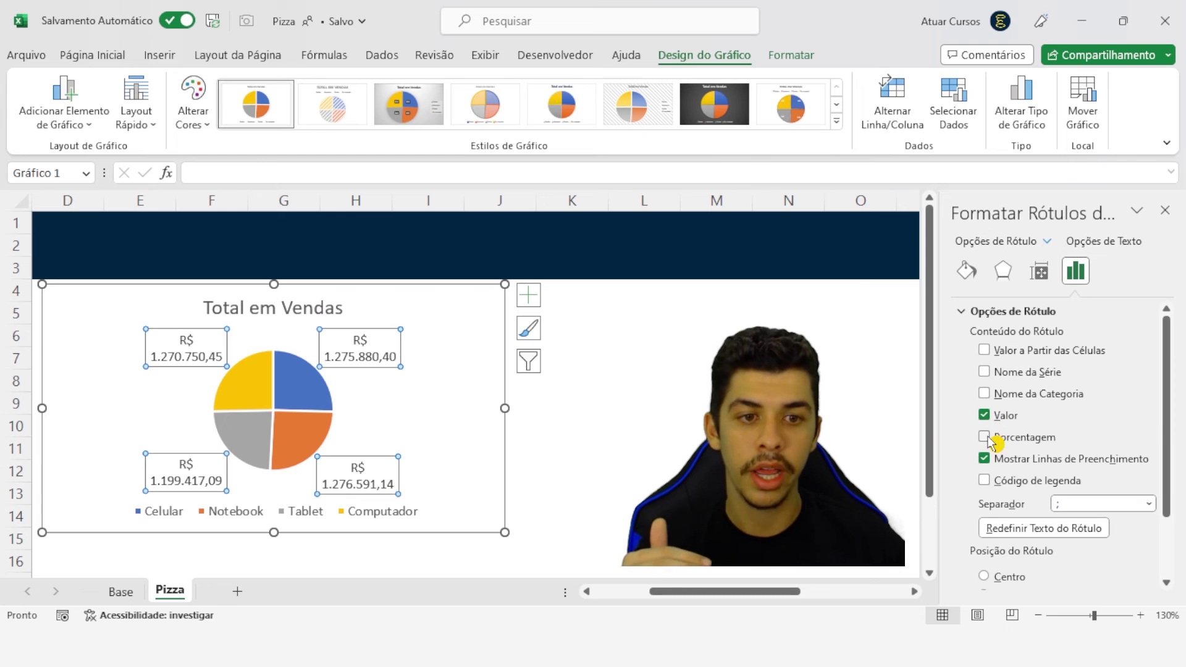
pyautogui.click(985, 437)
pyautogui.click(986, 395)
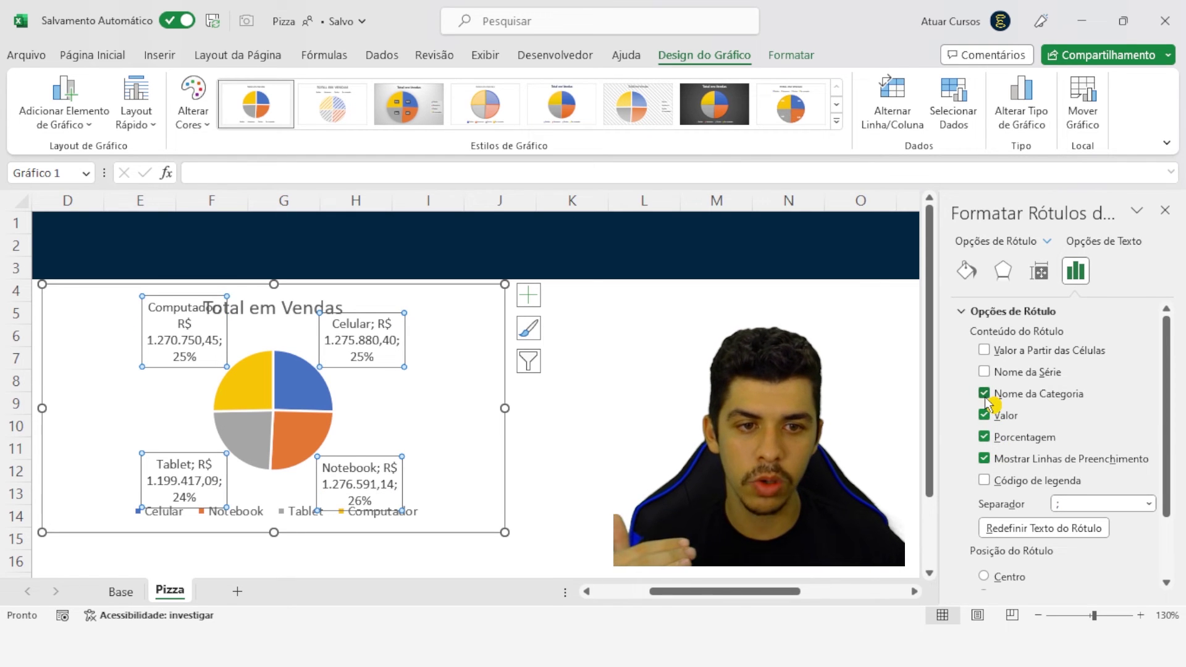
pyautogui.click(984, 416)
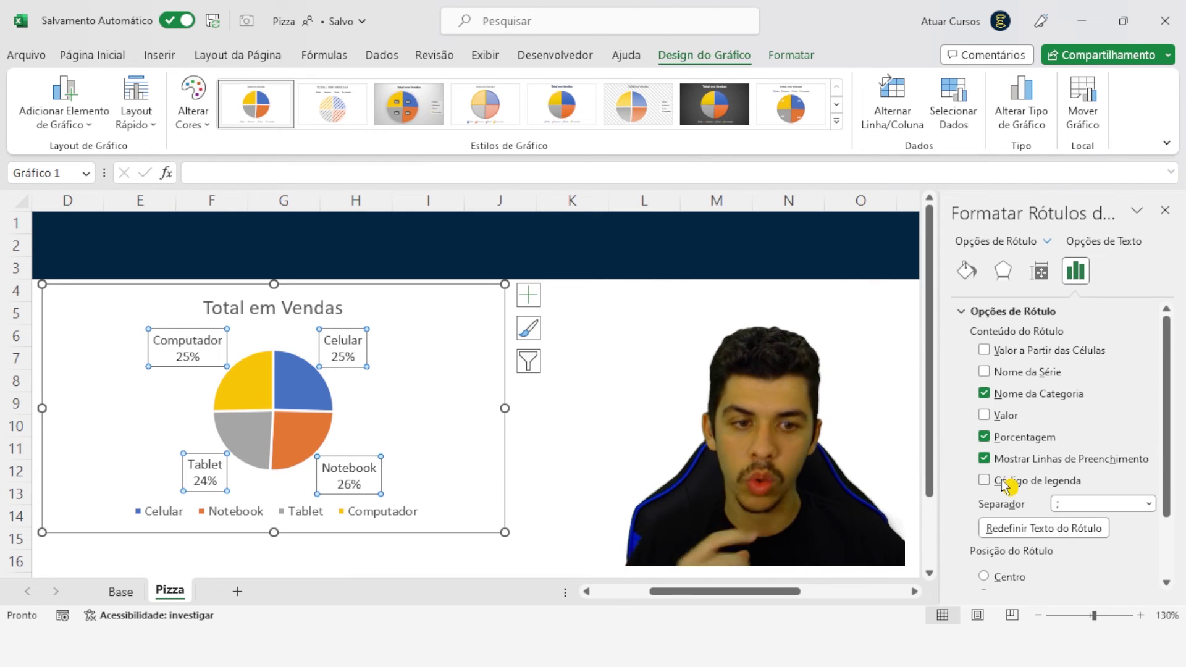
pyautogui.scroll(-1, 1006, 486)
pyautogui.scroll(-1, 1006, 486)
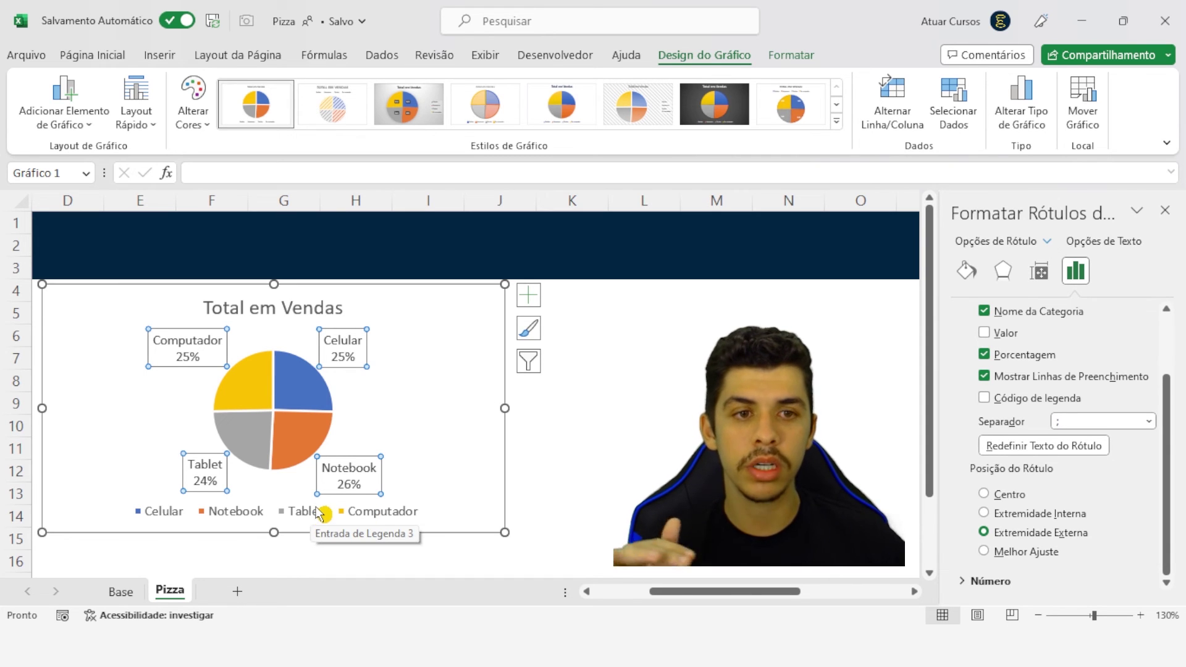
# Close the Formatar Rótulos de Dados pane and delete the chart's legend.
pyautogui.click(1165, 212)
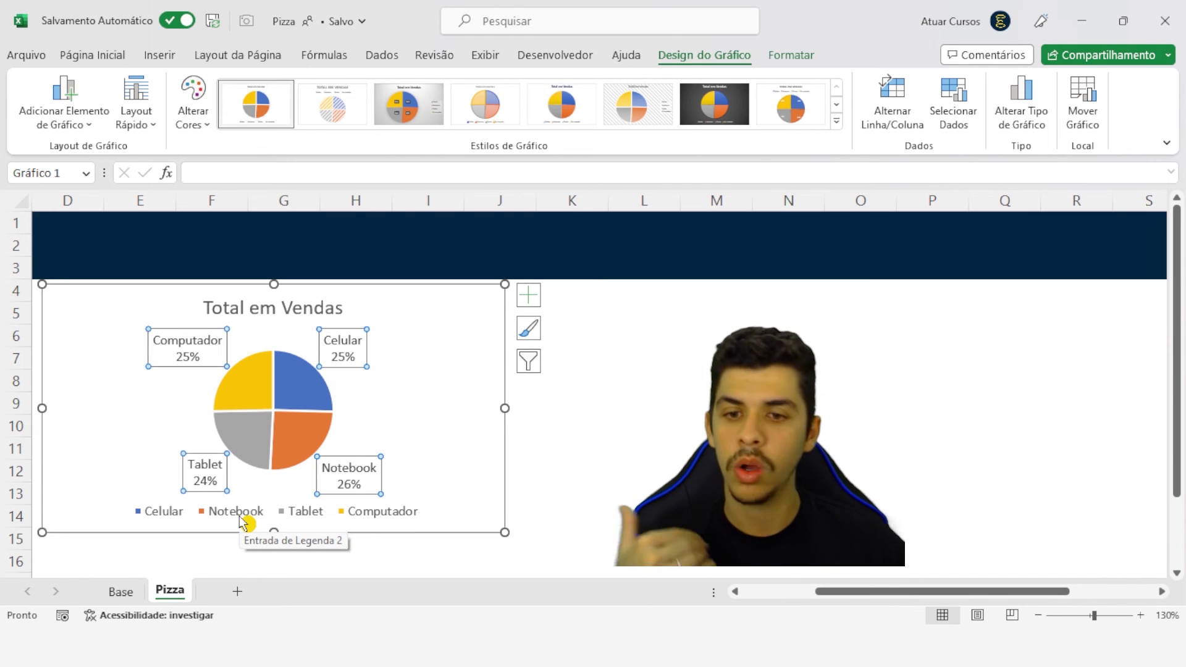
pyautogui.click(258, 514)
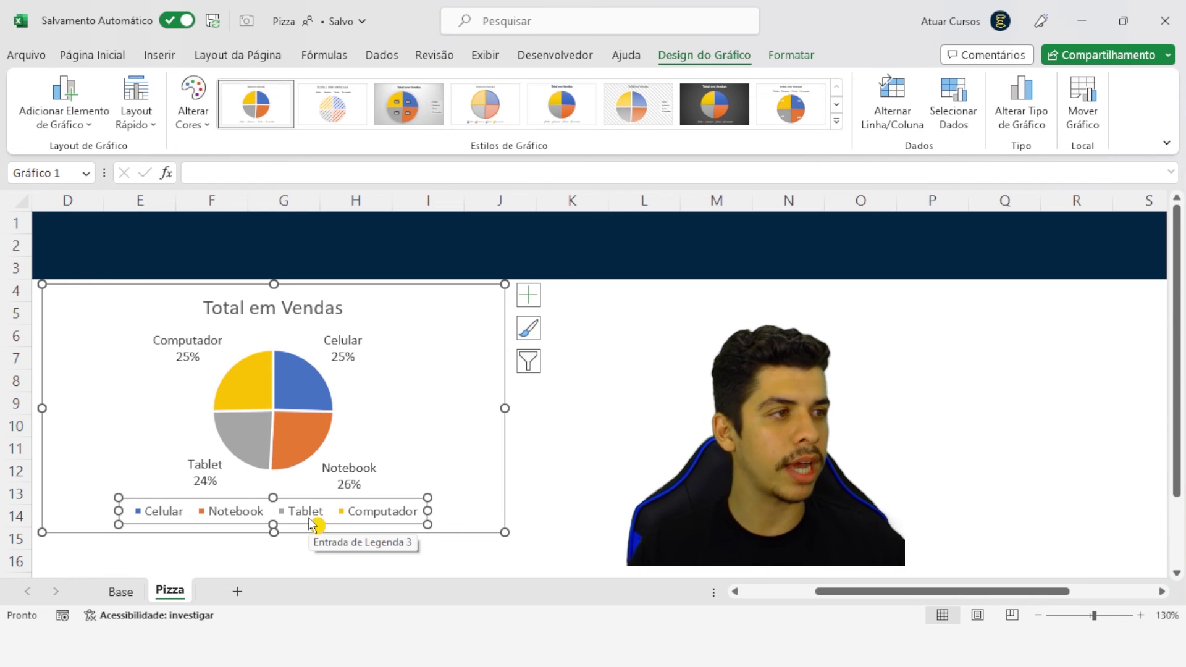
pyautogui.press('Delete')
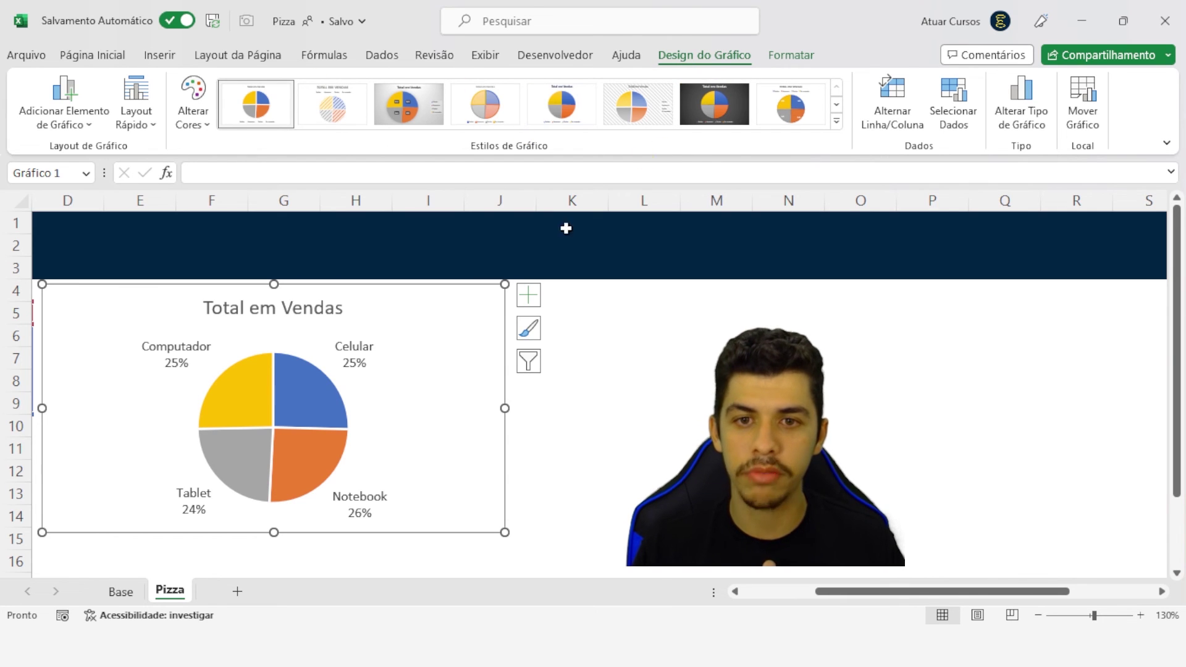
# Apply Paleta Colorida 2 from Alterar Cores to the pie chart slices.
pyautogui.click(200, 118)
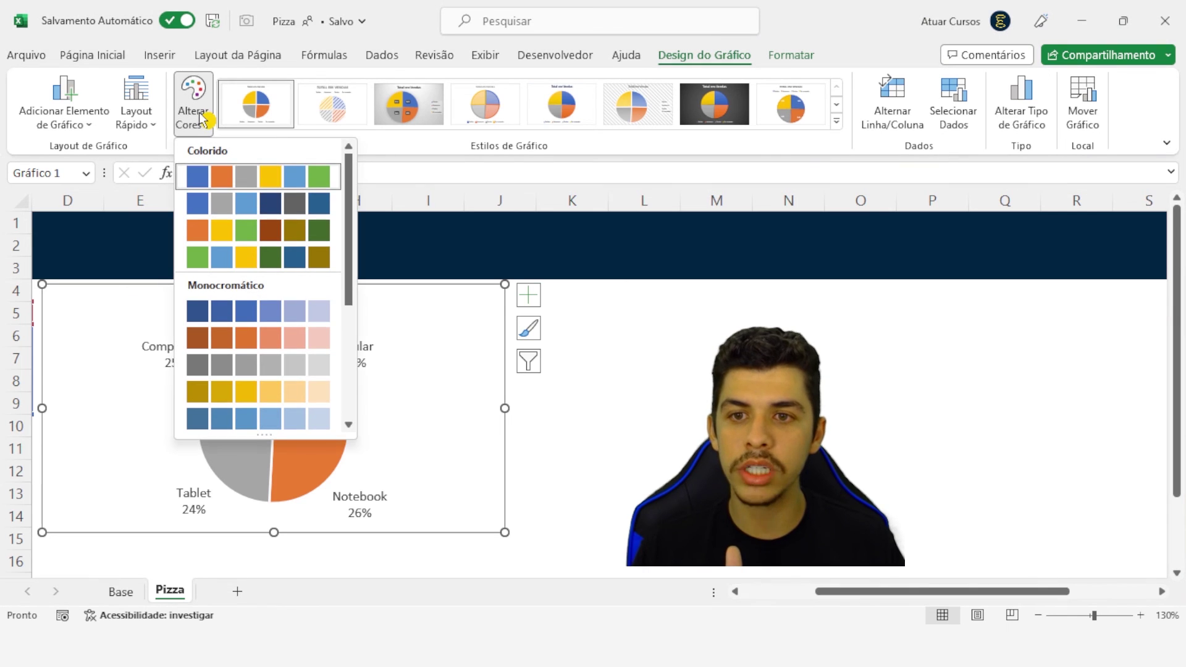
pyautogui.click(259, 207)
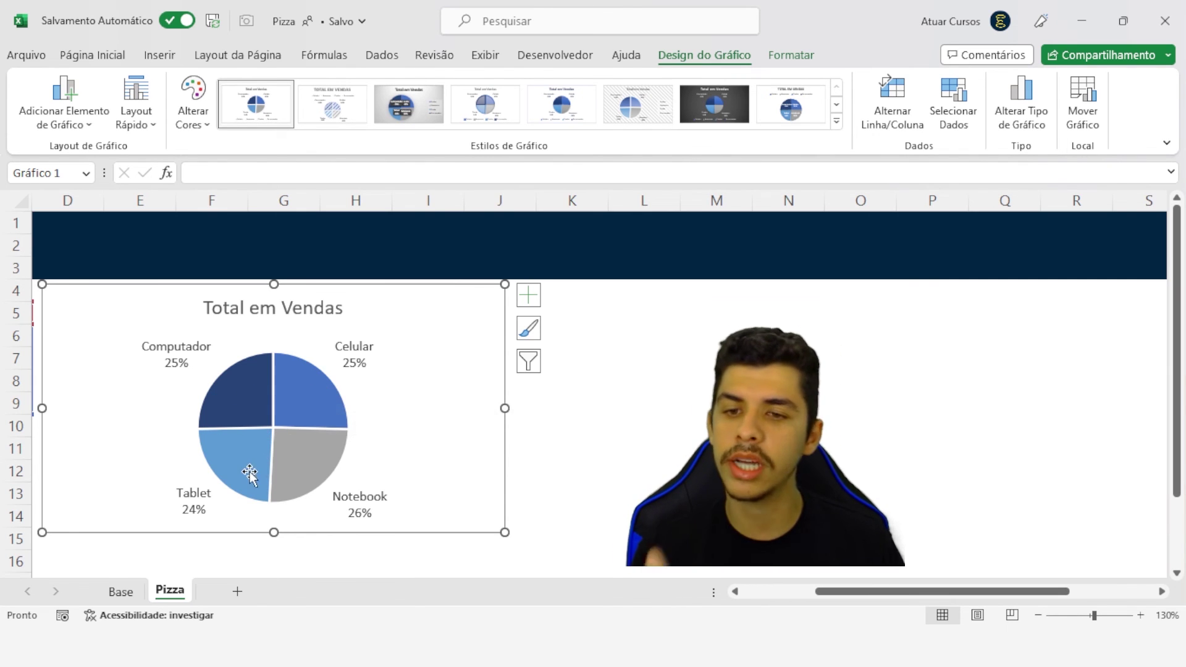
pyautogui.moveTo(307, 463)
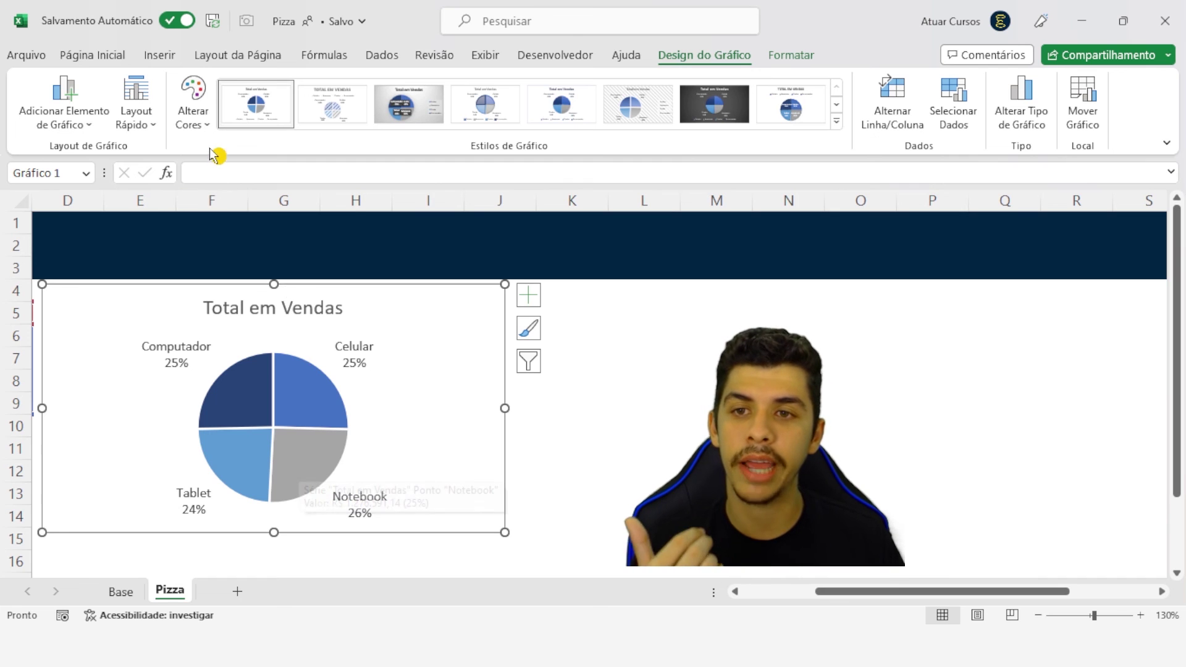
pyautogui.click(197, 117)
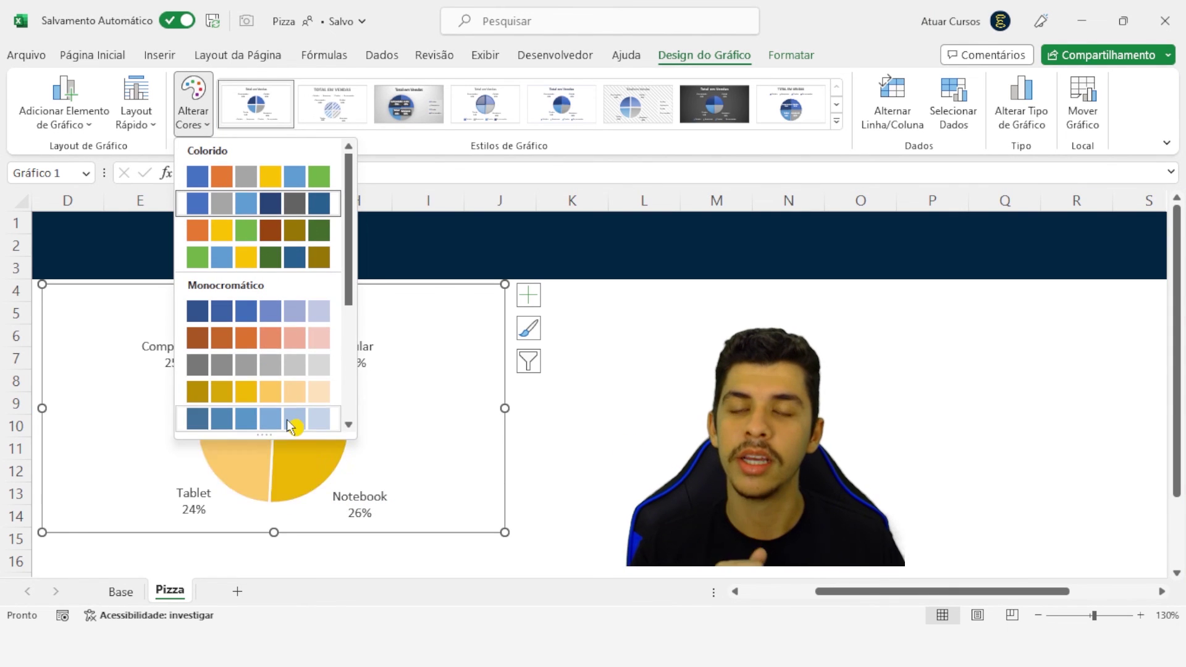
pyautogui.click(474, 450)
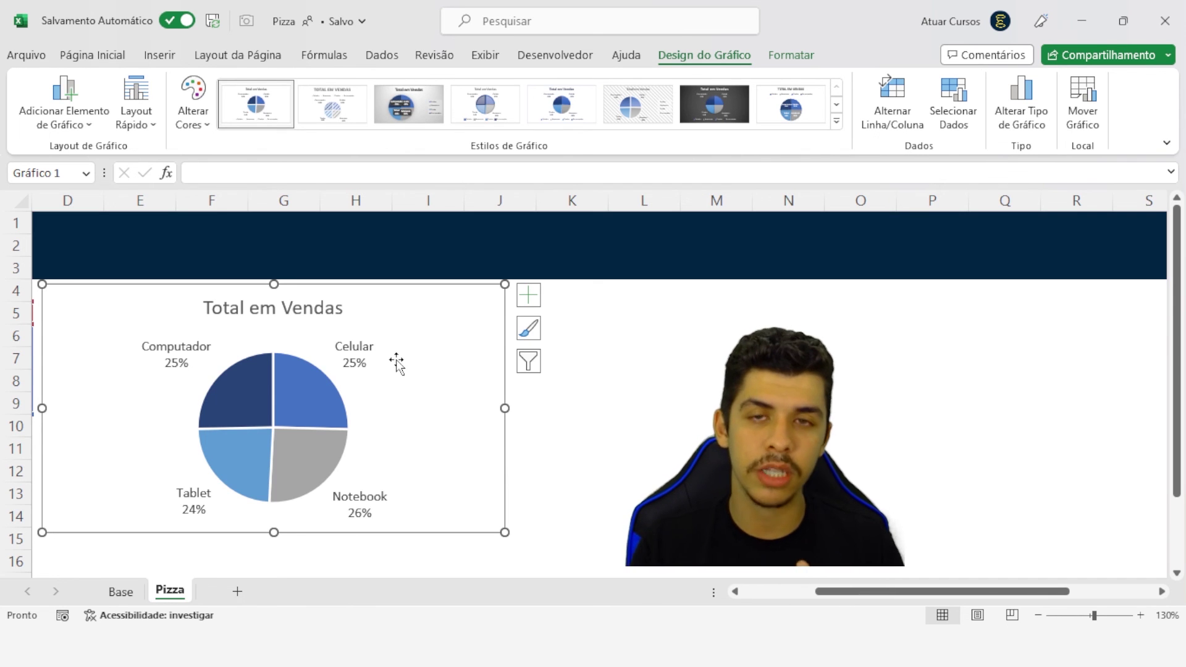
# Switch the Salvamento Automático toggle off for the Pizza workbook.
pyautogui.click(182, 21)
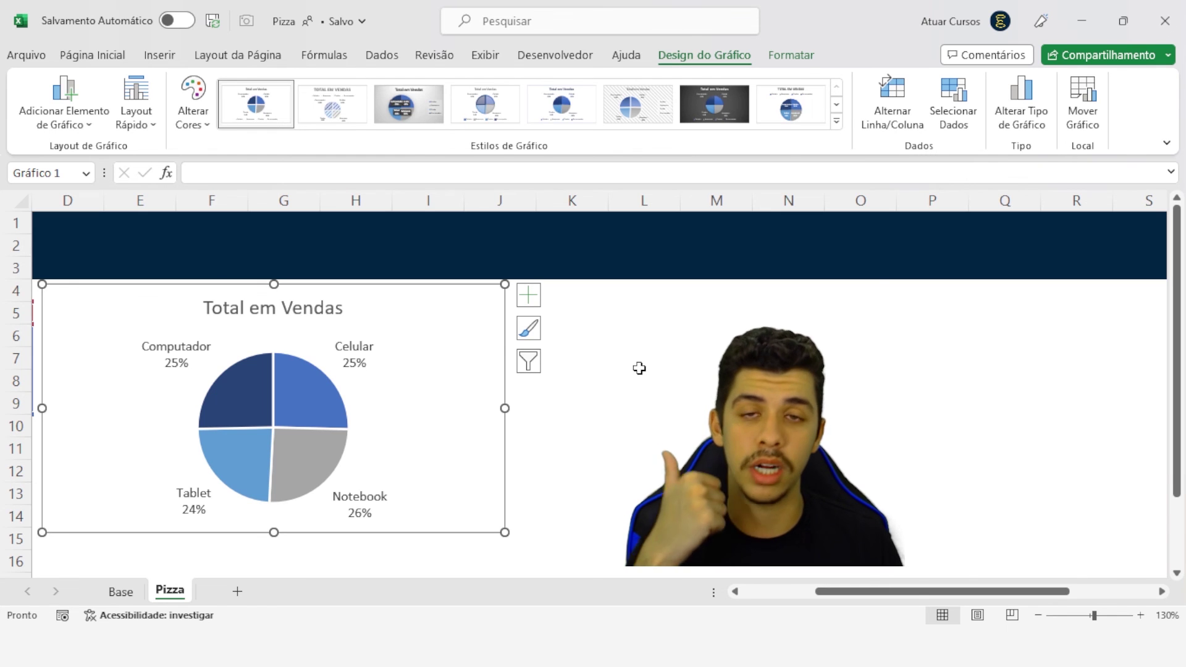